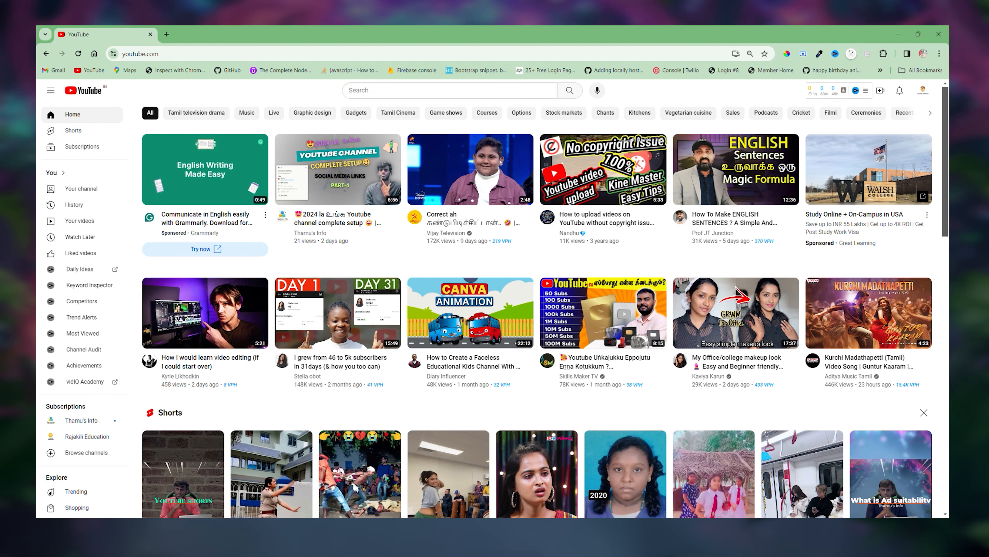
# Step: Open YouTube Studio for the channel and upload the recorded Meme Makers YouTube Google Chrome video file
pyautogui.click(923, 90)
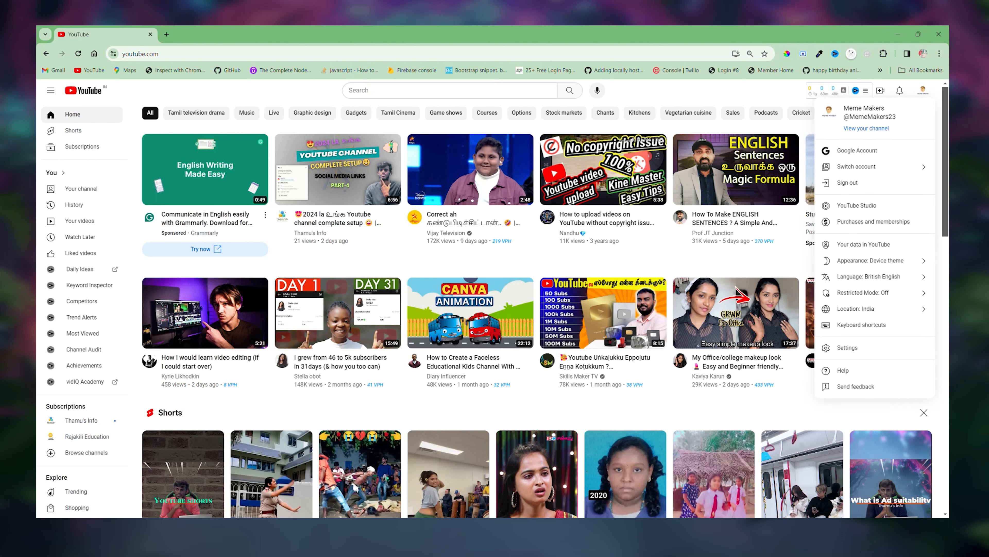
pyautogui.click(856, 205)
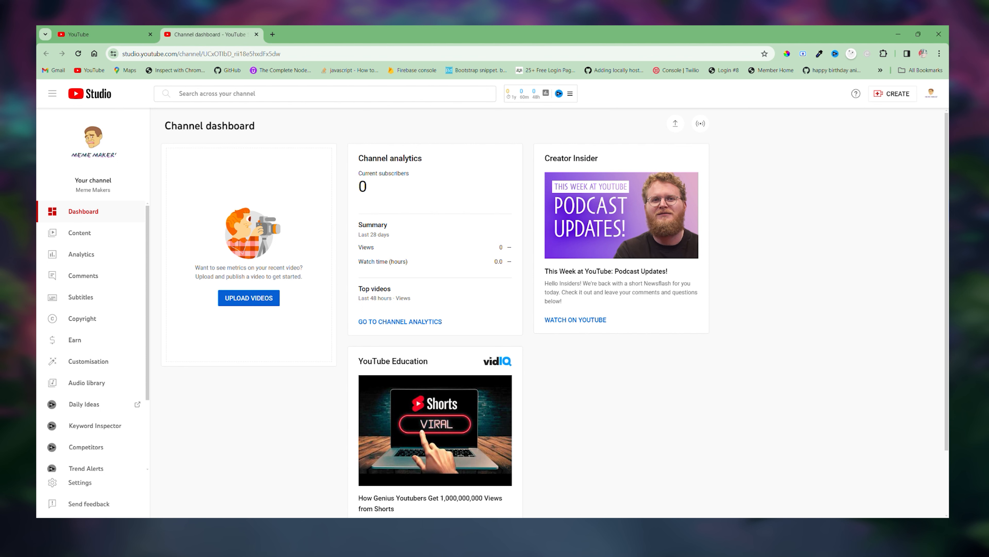
pyautogui.click(675, 123)
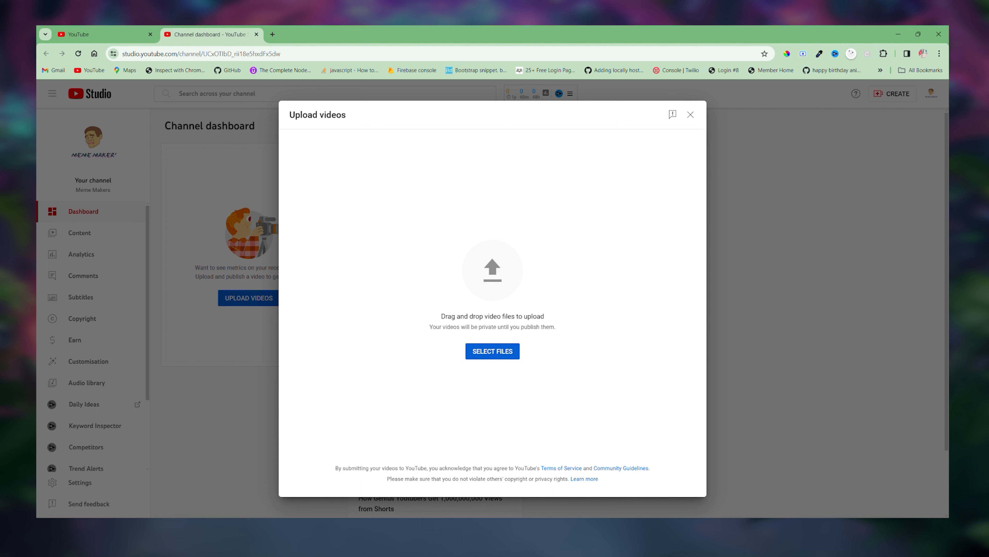
pyautogui.click(493, 351)
pyautogui.press('Return')
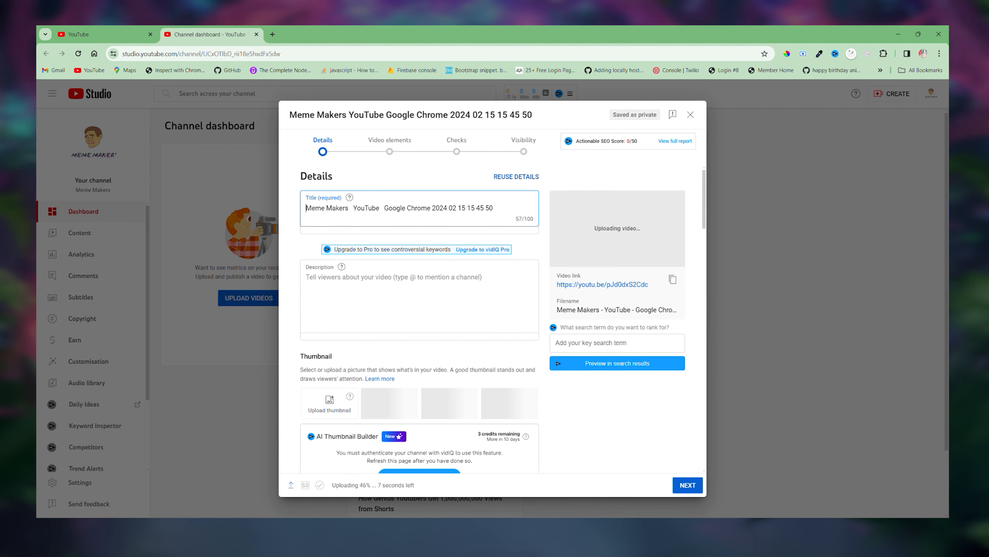
pyautogui.moveTo(301, 176); pyautogui.dragTo(333, 177)
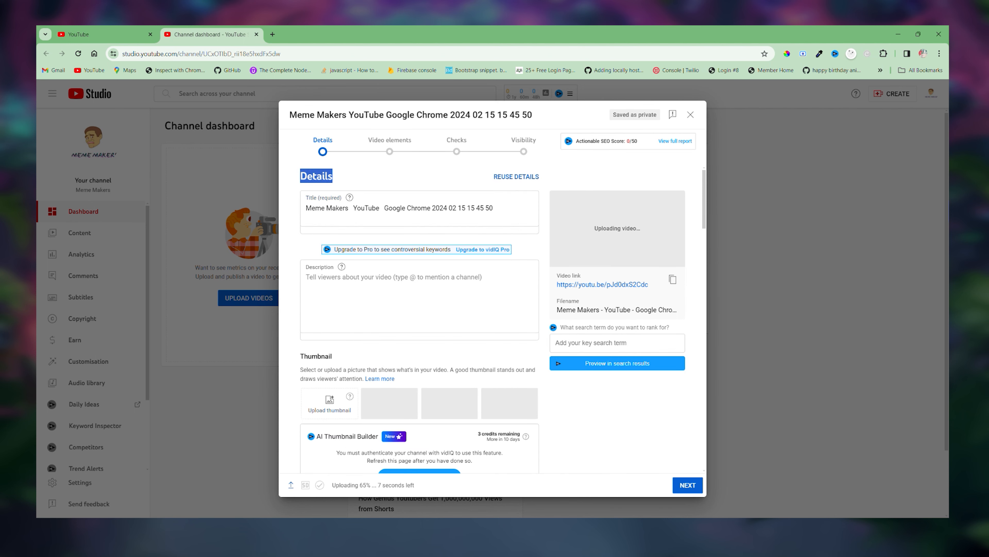
pyautogui.click(342, 177)
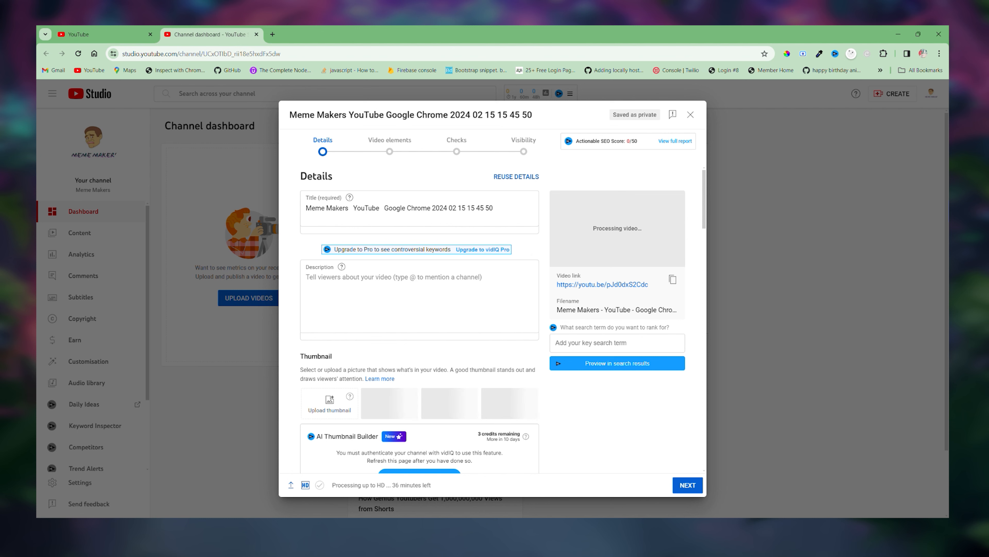
pyautogui.click(460, 208)
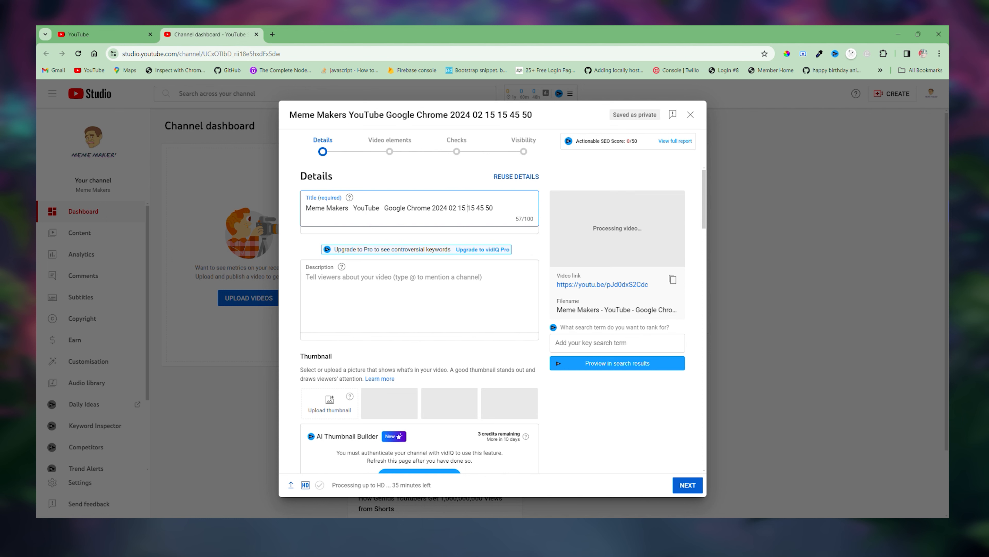
pyautogui.click(526, 313)
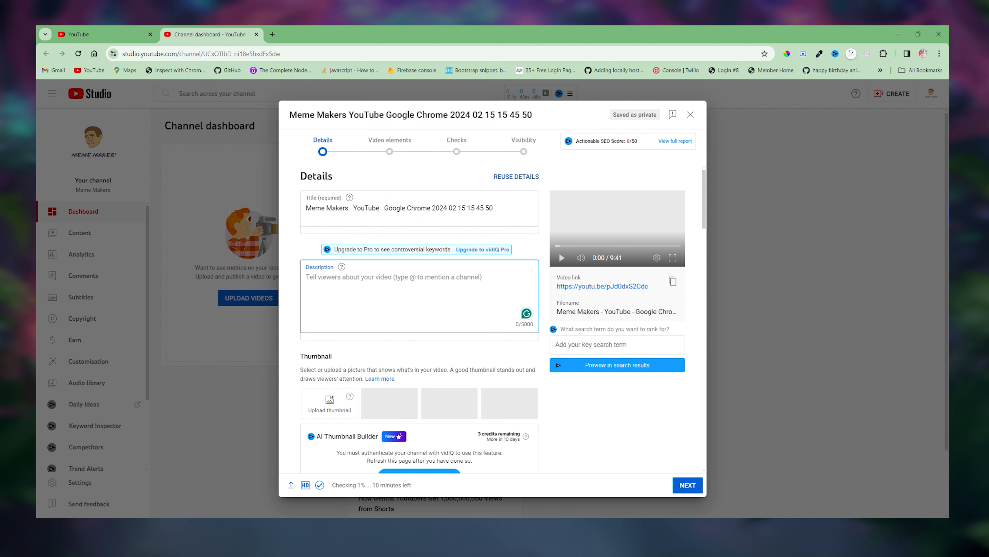
# Step: Replace the default video title with "test uploading video | mememakers"
pyautogui.click(493, 209)
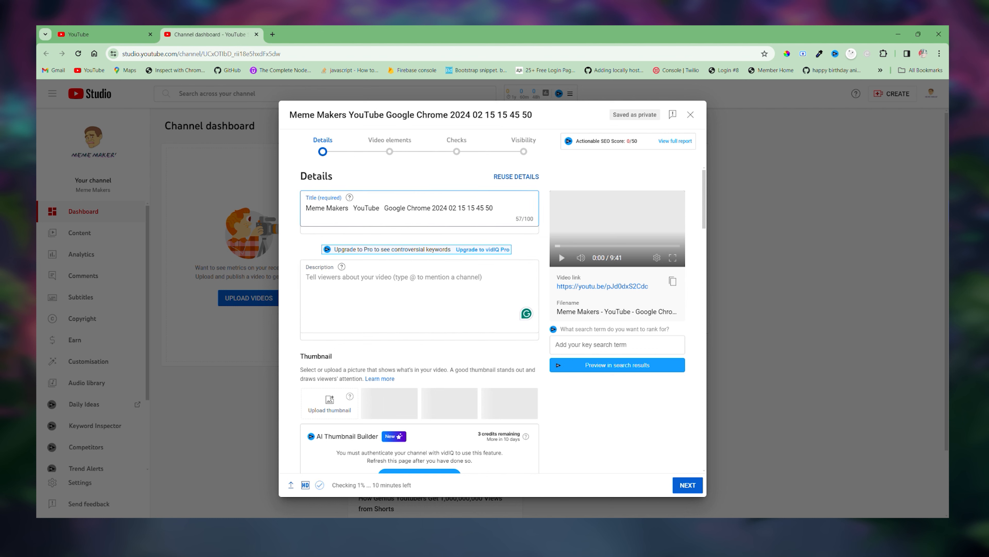
pyautogui.press('BackSpace')
pyautogui.press('BackSpace')
pyautogui.press('BackSpace')
pyautogui.press('BackSpace')
pyautogui.press('BackSpace')
pyautogui.press('BackSpace')
pyautogui.press('BackSpace')
pyautogui.press('BackSpace')
pyautogui.press('BackSpace')
pyautogui.press('BackSpace')
pyautogui.press('BackSpace')
pyautogui.press('BackSpace')
pyautogui.press('BackSpace')
pyautogui.press('BackSpace')
pyautogui.press('BackSpace')
pyautogui.press('BackSpace')
pyautogui.press('BackSpace')
pyautogui.press('BackSpace')
pyautogui.press('BackSpace')
pyautogui.press('BackSpace')
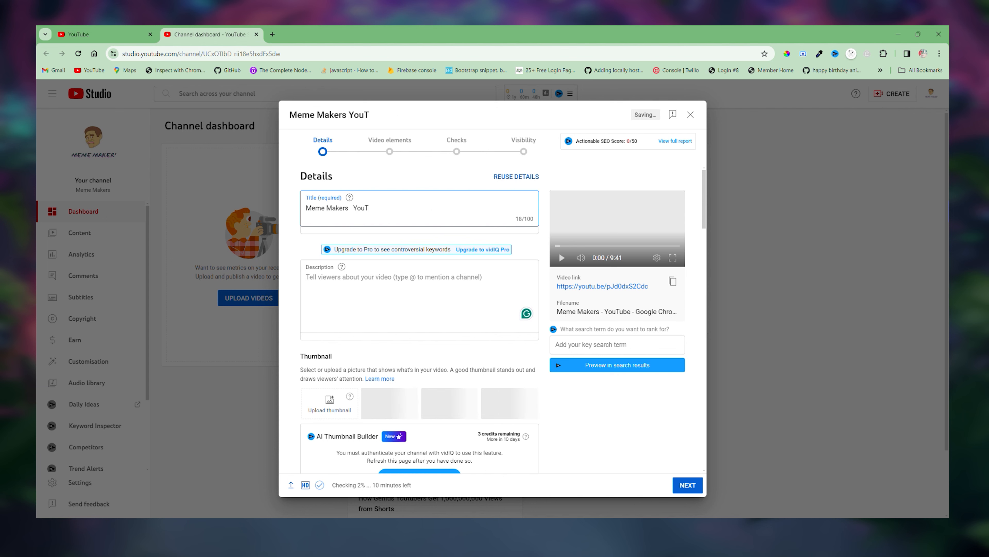
pyautogui.press('BackSpace')
pyautogui.press('BackSpace')
pyautogui.press('BackSpace')
pyautogui.press('BackSpace')
pyautogui.press('BackSpace')
pyautogui.press('BackSpace')
pyautogui.press('BackSpace')
pyautogui.press('BackSpace')
pyautogui.press('BackSpace')
pyautogui.press('BackSpace')
pyautogui.press('BackSpace')
pyautogui.press('BackSpace')
pyautogui.press('BackSpace')
pyautogui.press('BackSpace')
pyautogui.press('BackSpace')
pyautogui.press('BackSpace')
pyautogui.press('BackSpace')
pyautogui.press('BackSpace')
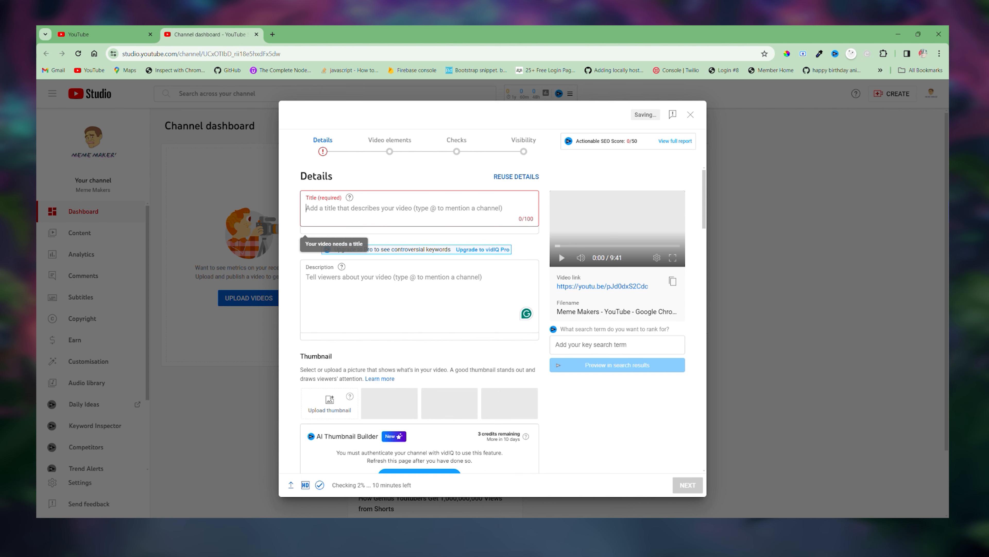
pyautogui.write('test ')
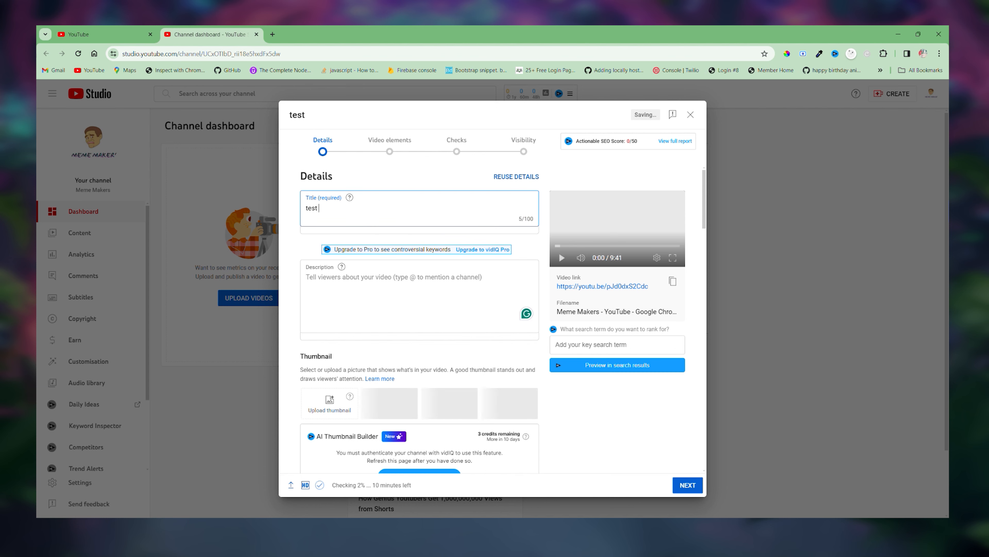
pyautogui.write('upl;aodimng vide')
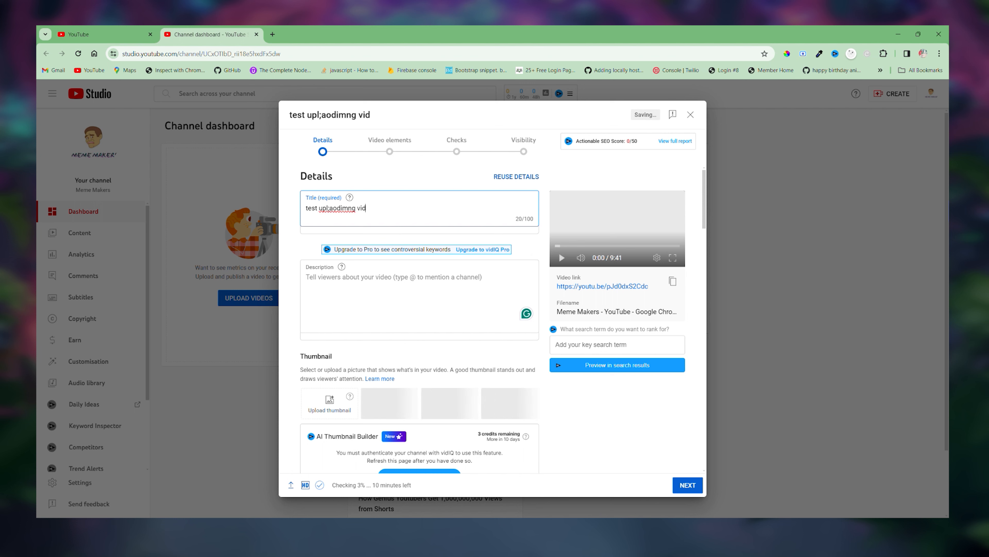
pyautogui.press('BackSpace')
pyautogui.press('BackSpace')
pyautogui.press('BackSpace')
pyautogui.press('BackSpace')
pyautogui.press('BackSpace')
pyautogui.press('BackSpace')
pyautogui.press('BackSpace')
pyautogui.press('BackSpace')
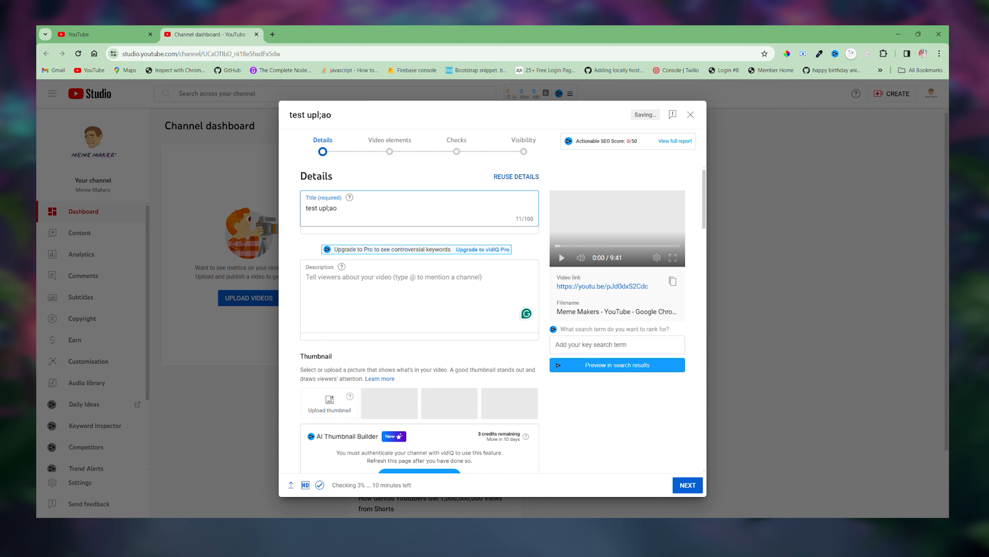
pyautogui.press('BackSpace')
pyautogui.write('oa')
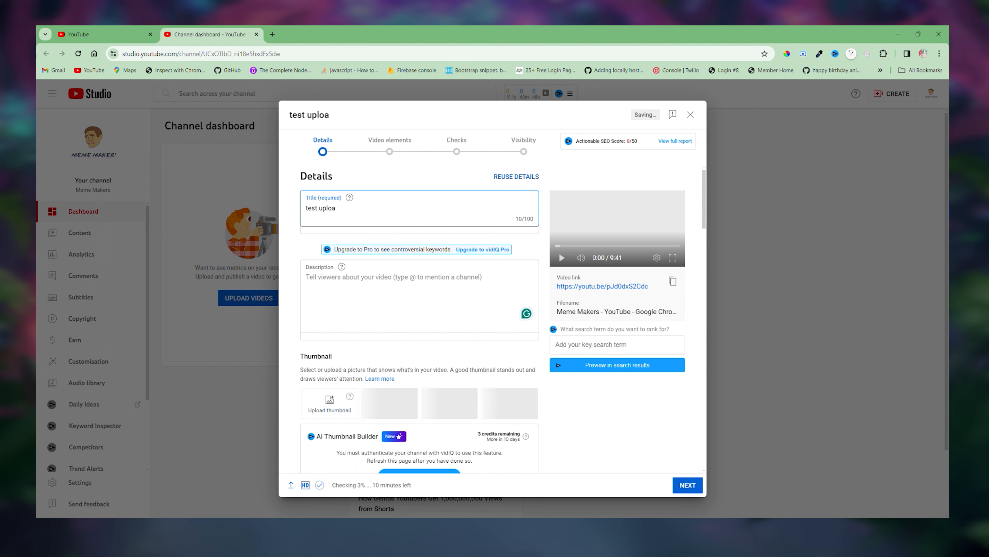
pyautogui.write('ding video')
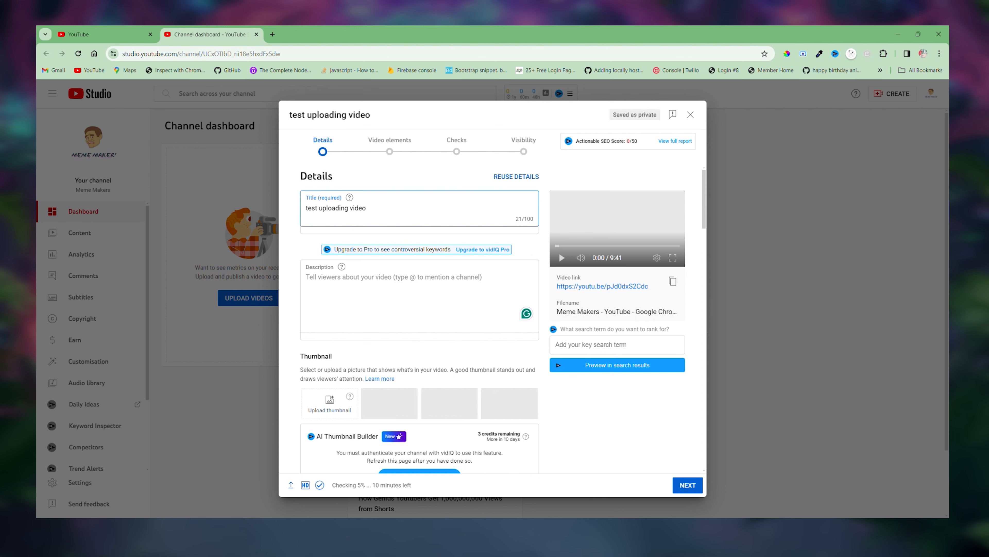
pyautogui.write('| mememake')
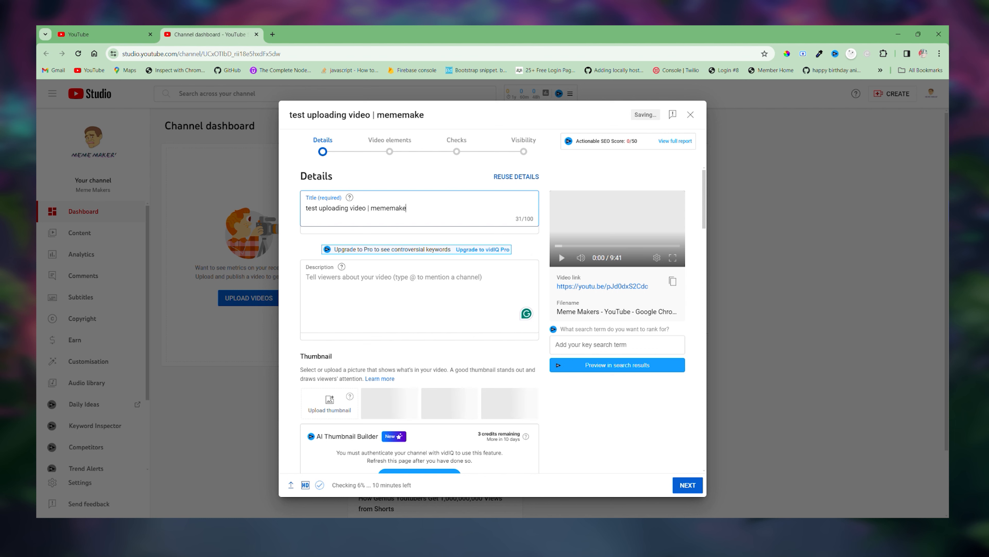
pyautogui.write('rs')
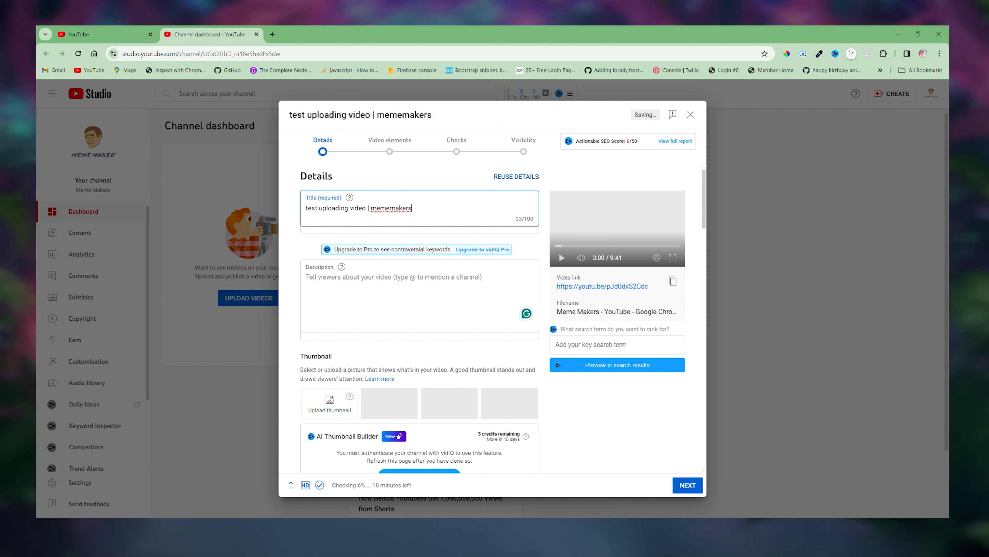
# Step: Add the suggested hashtag #tamilserialstatus to the empty video description
pyautogui.click(393, 281)
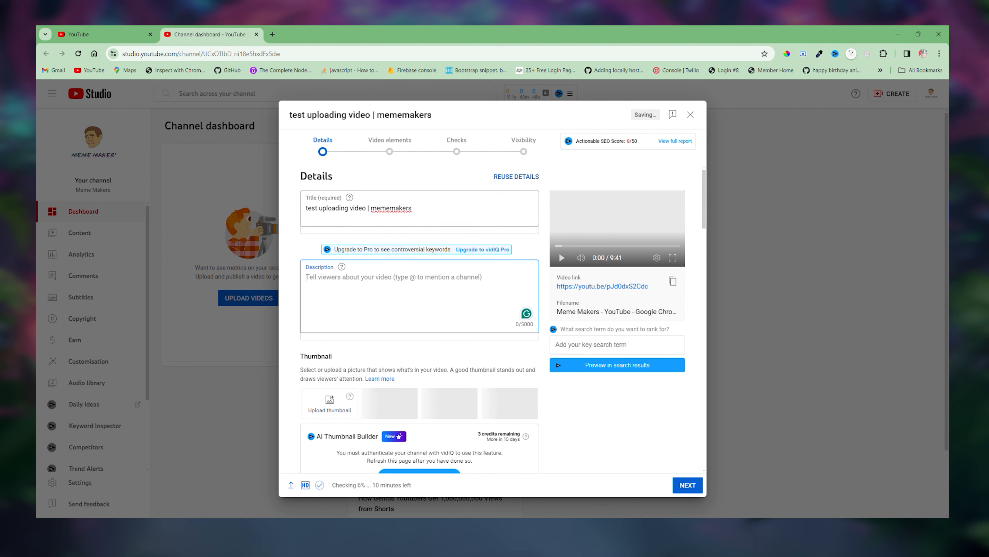
pyautogui.click(419, 208)
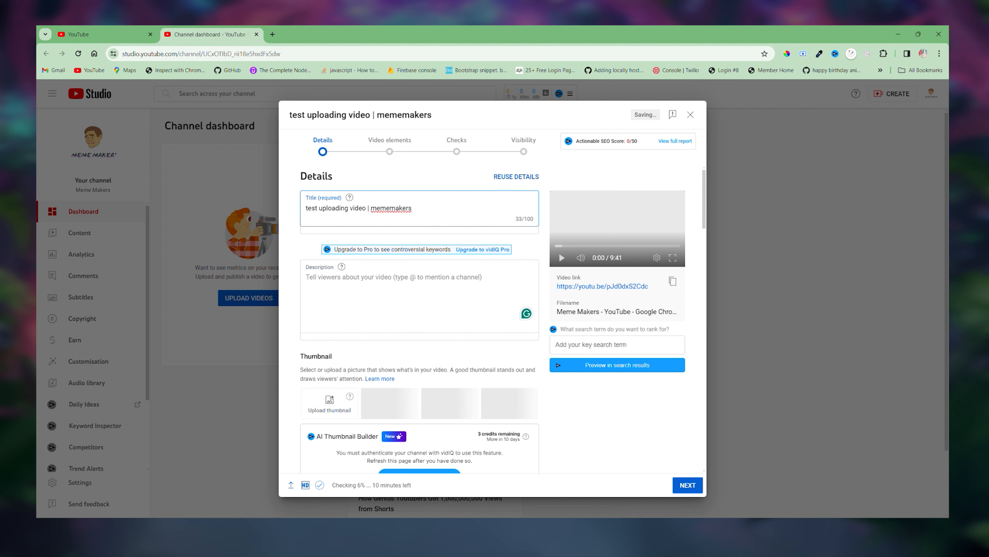
pyautogui.click(393, 282)
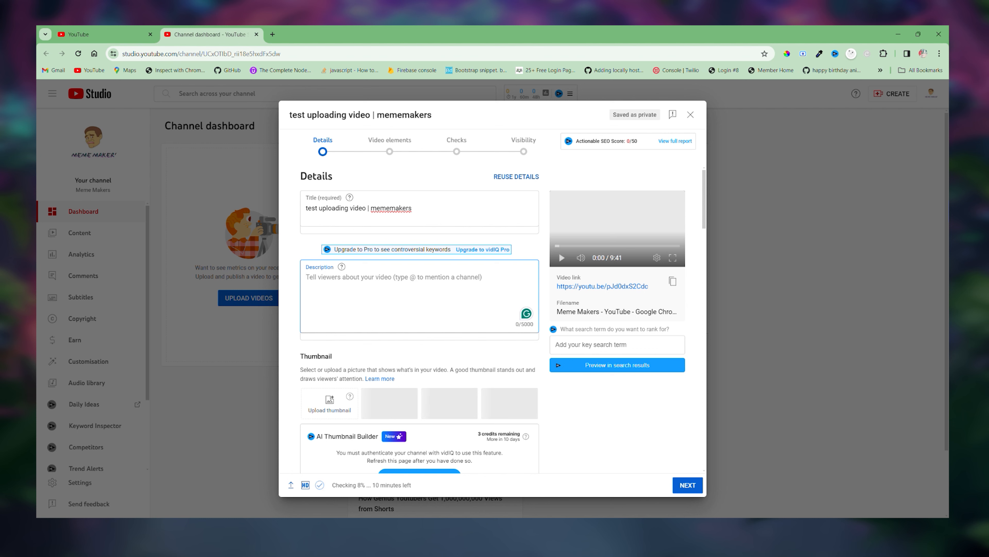
pyautogui.write('#')
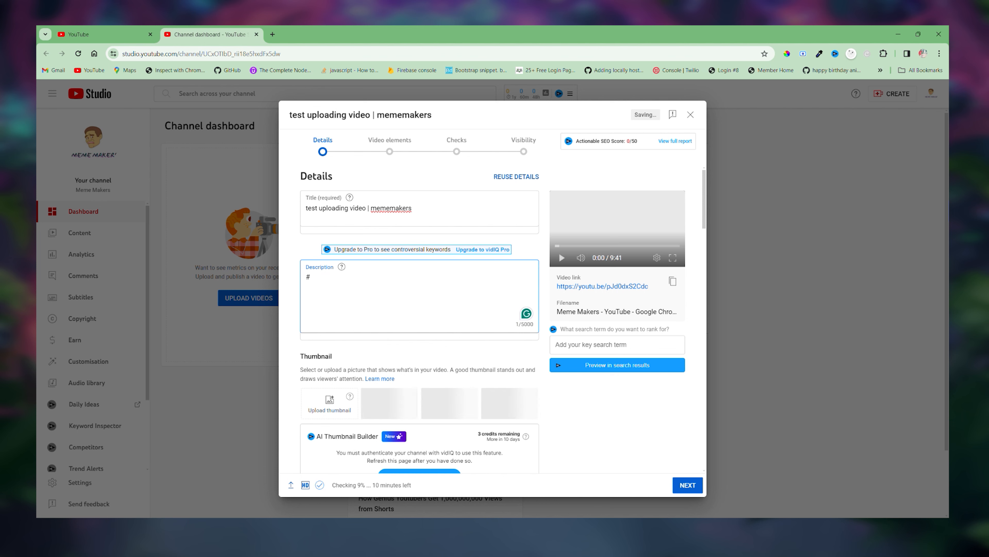
pyautogui.write('tami')
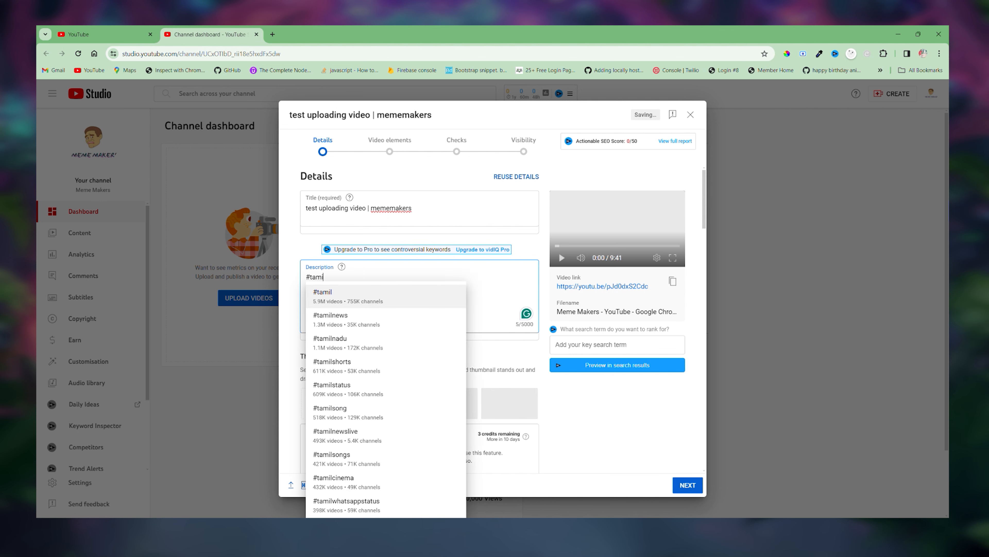
pyautogui.write('lseroi')
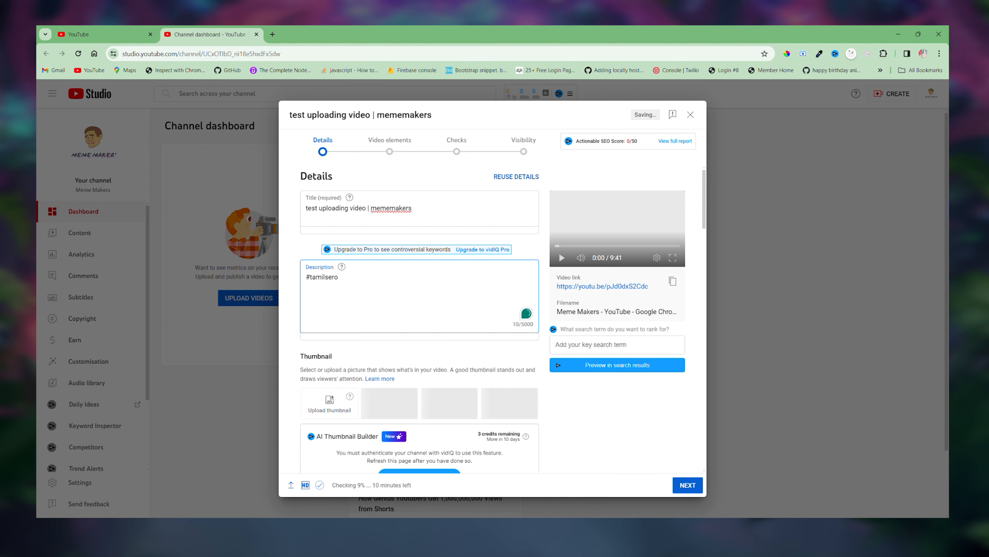
pyautogui.press('BackSpace')
pyautogui.write('ia')
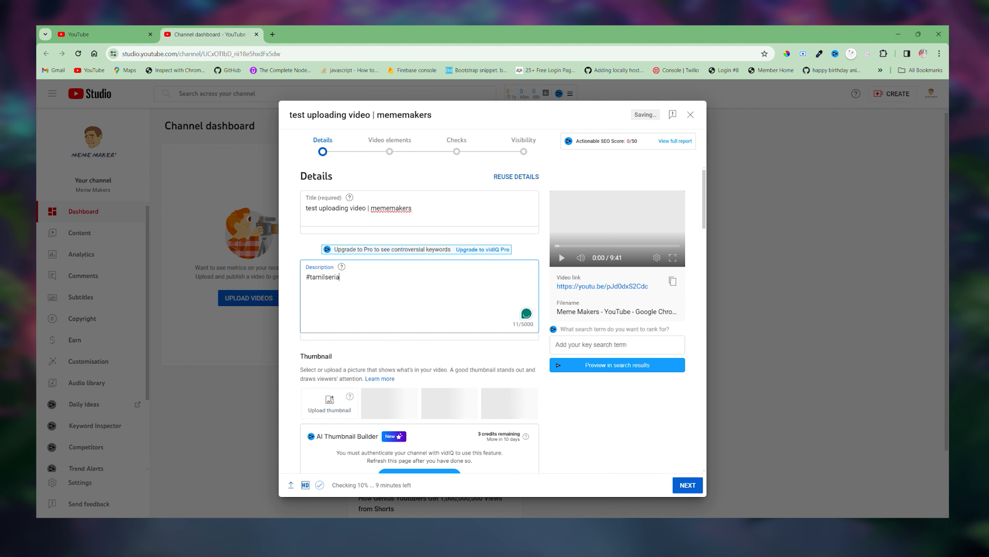
pyautogui.write('l')
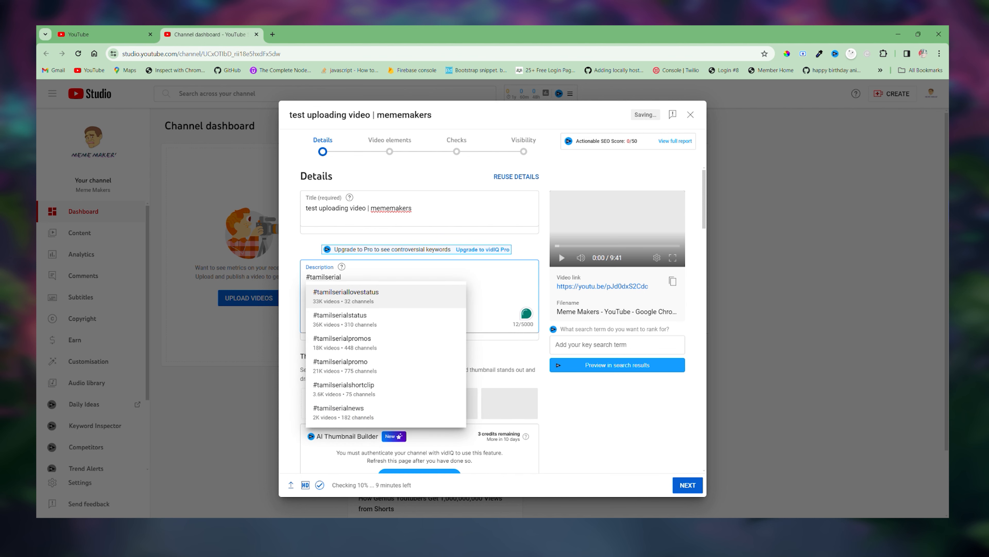
pyautogui.press('Down')
pyautogui.press('Down')
pyautogui.press('Down')
pyautogui.press('Up')
pyautogui.press('Down')
pyautogui.press('Up')
pyautogui.press('Up')
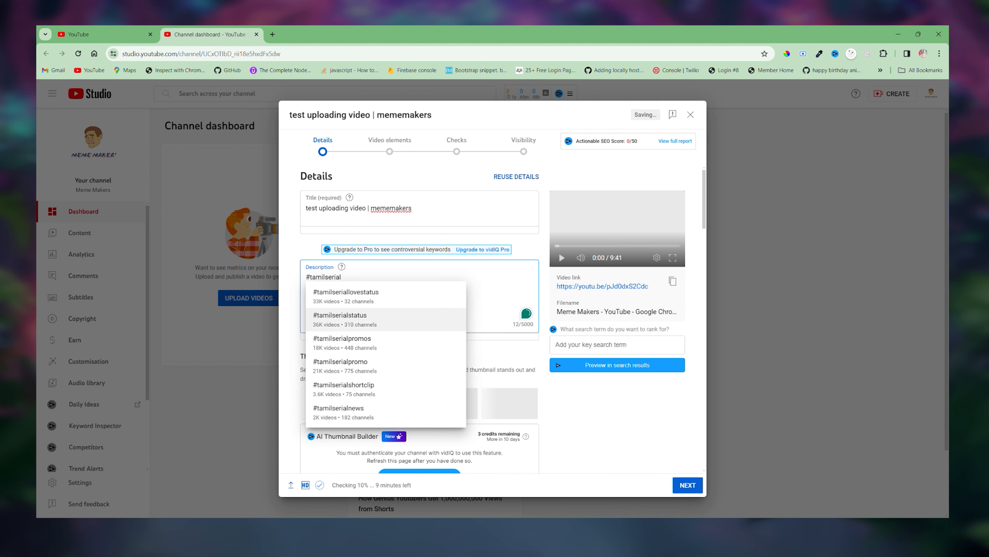
pyautogui.press('Down')
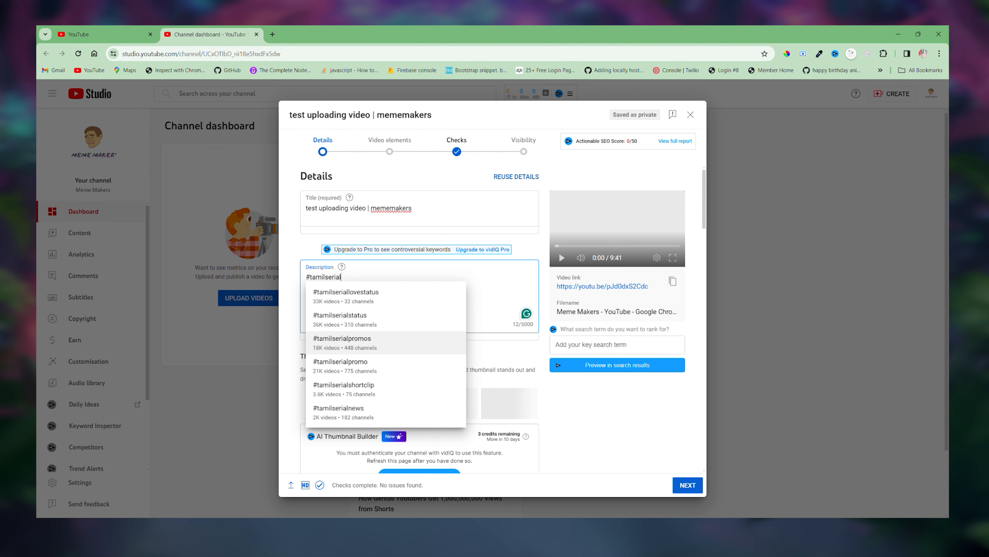
pyautogui.press('Up')
pyautogui.press('Up')
pyautogui.press('Down')
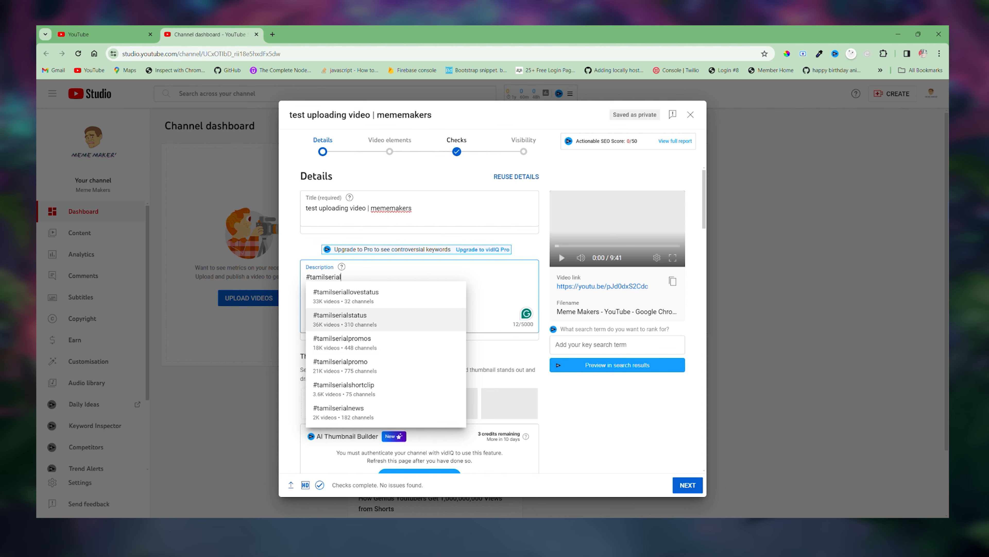
pyautogui.press('Return')
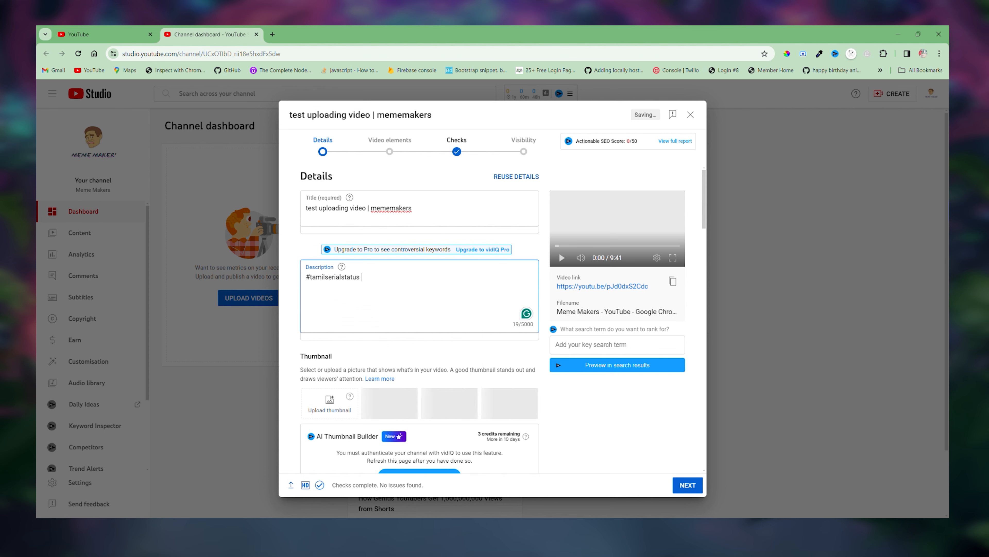
# Step: Add the suggested hashtag #tamilserialreview after the first hashtag in the video description
pyautogui.write('#ta')
pyautogui.write('milserial')
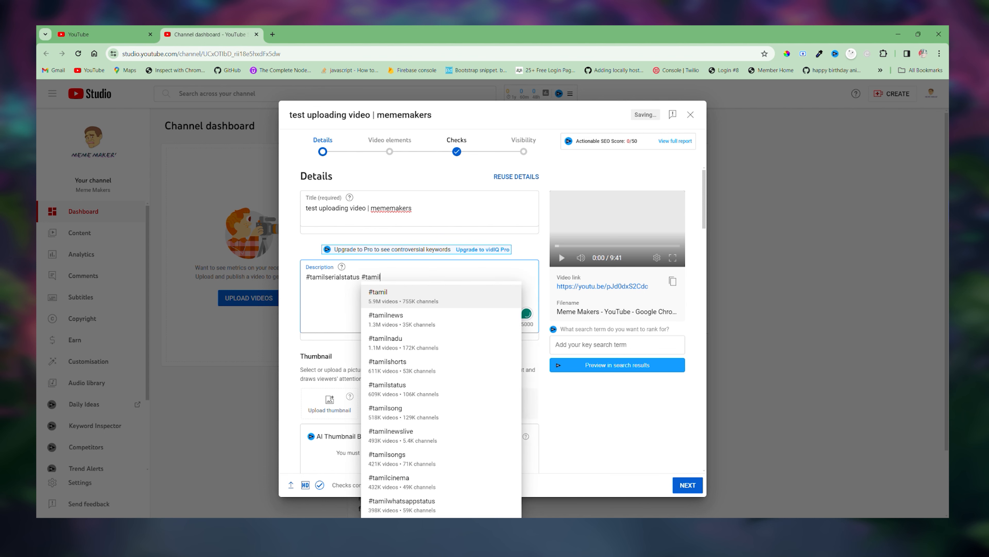
pyautogui.write('rev')
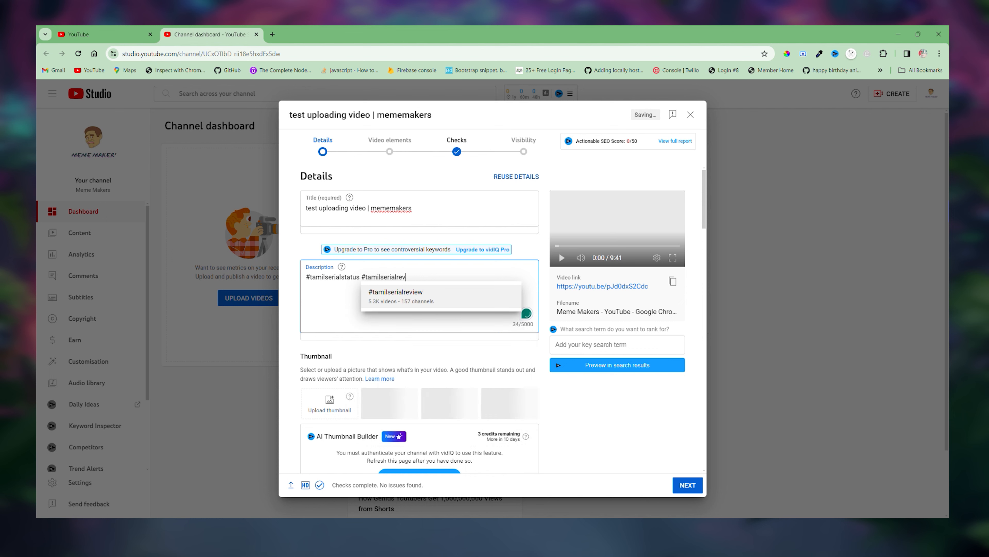
pyautogui.press('Return')
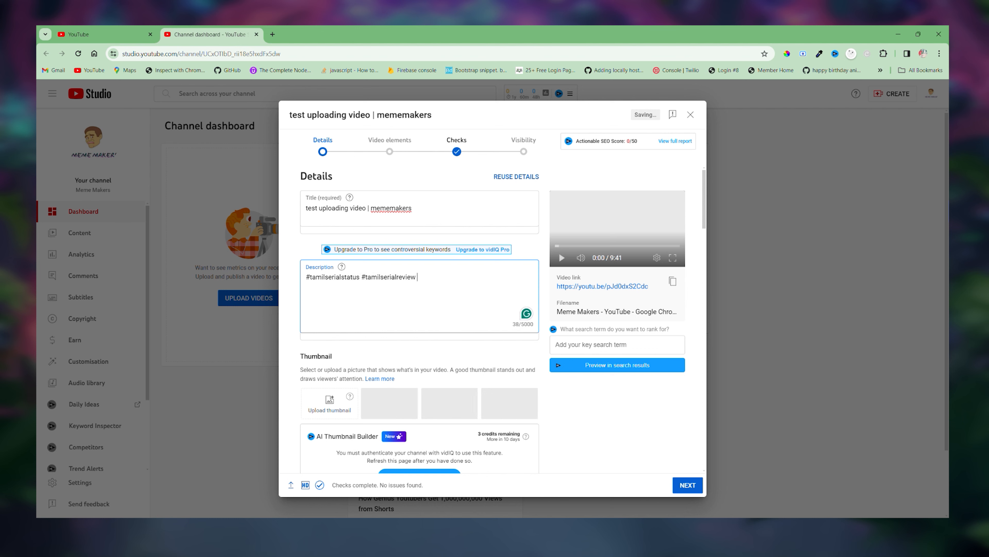
# Step: Add the hashtag #mememakers after #tamilserialreview in the video description
pyautogui.write('#')
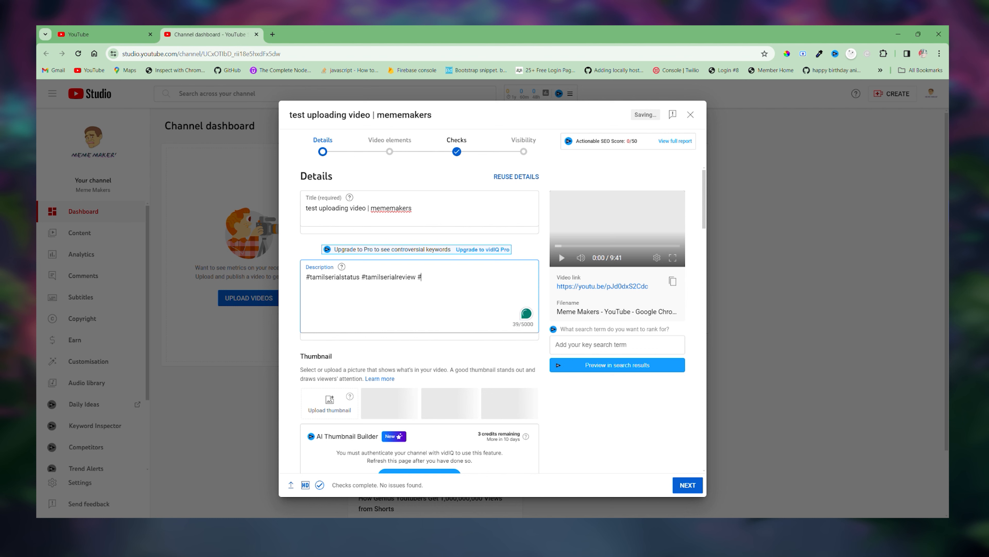
pyautogui.write('m')
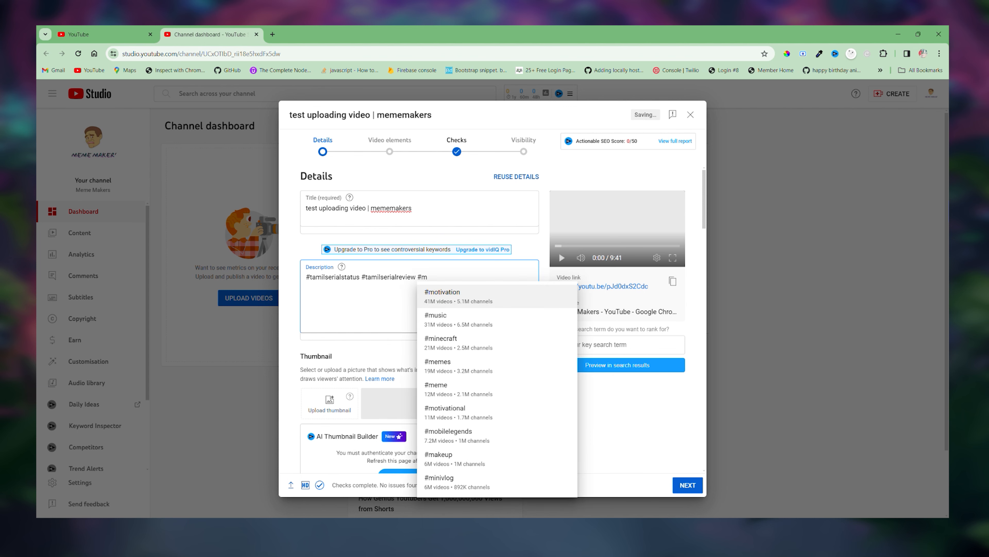
pyautogui.write('ememaker')
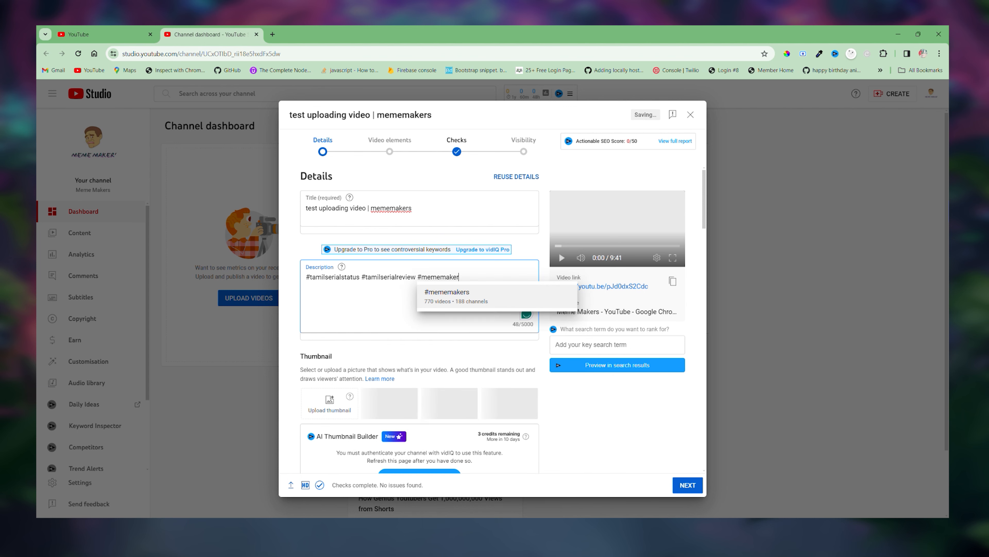
pyautogui.write('s')
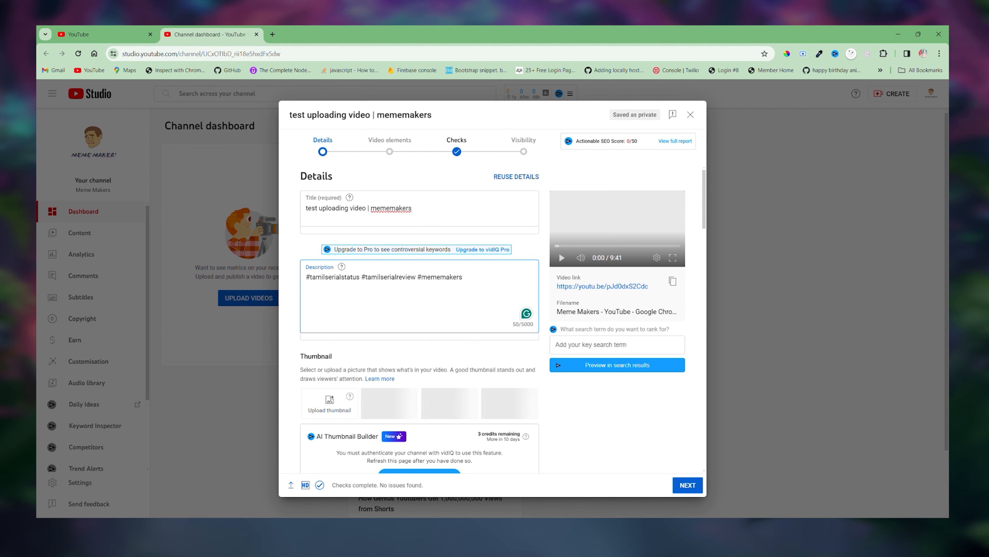
pyautogui.press('Return')
# Step: Try to upload a custom thumbnail for the video, and dismiss the feature access dialog
pyautogui.scroll(-3, 419, 320)
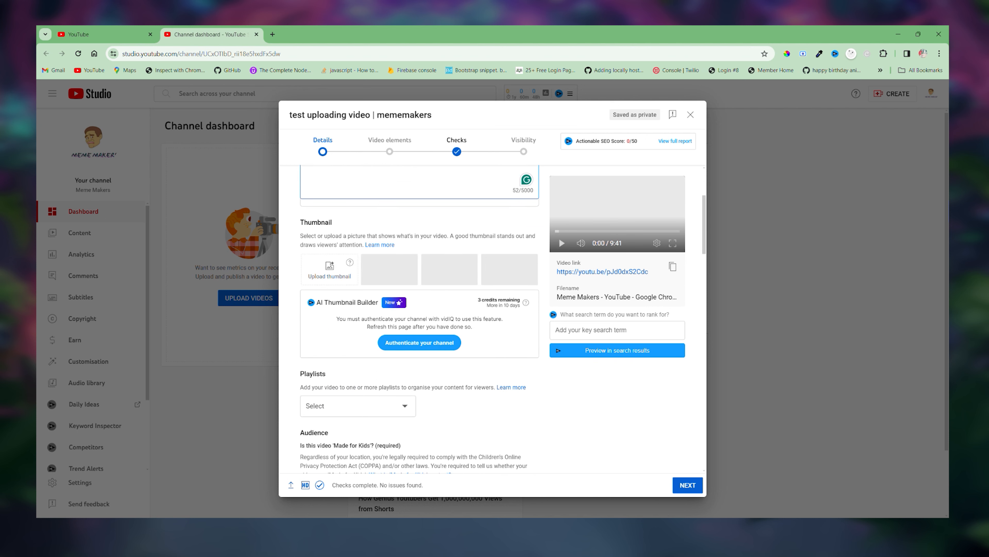
pyautogui.doubleClick(315, 222)
pyautogui.click(351, 223)
pyautogui.click(330, 270)
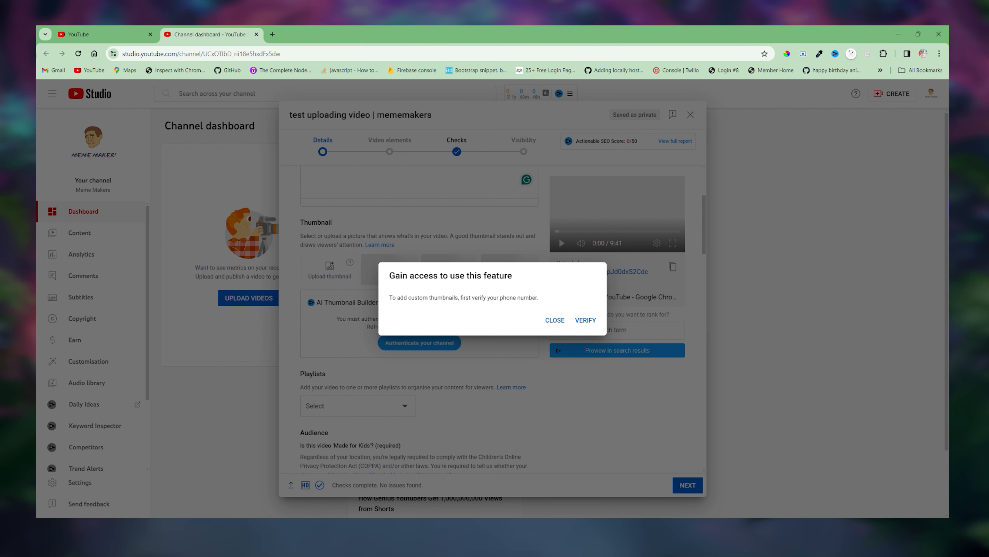
pyautogui.press('Escape')
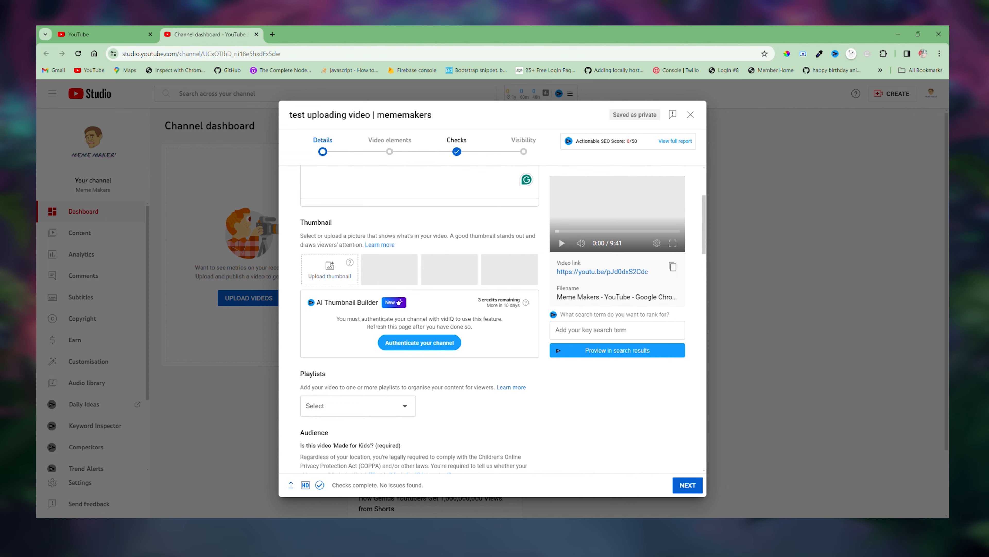
# Step: Look at the playlist choices for the video without assigning a playlist
pyautogui.scroll(-2, 420, 319)
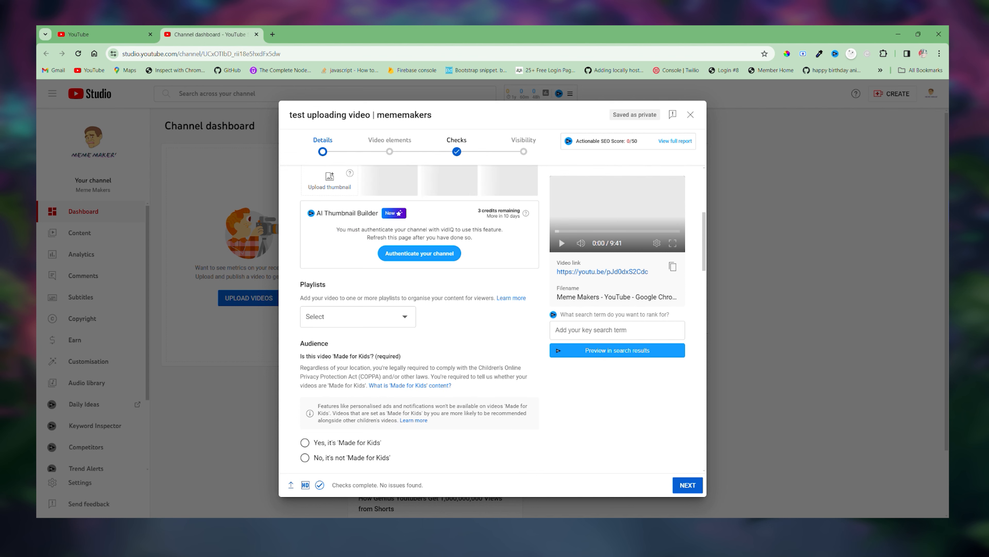
pyautogui.doubleClick(313, 284)
pyautogui.click(343, 285)
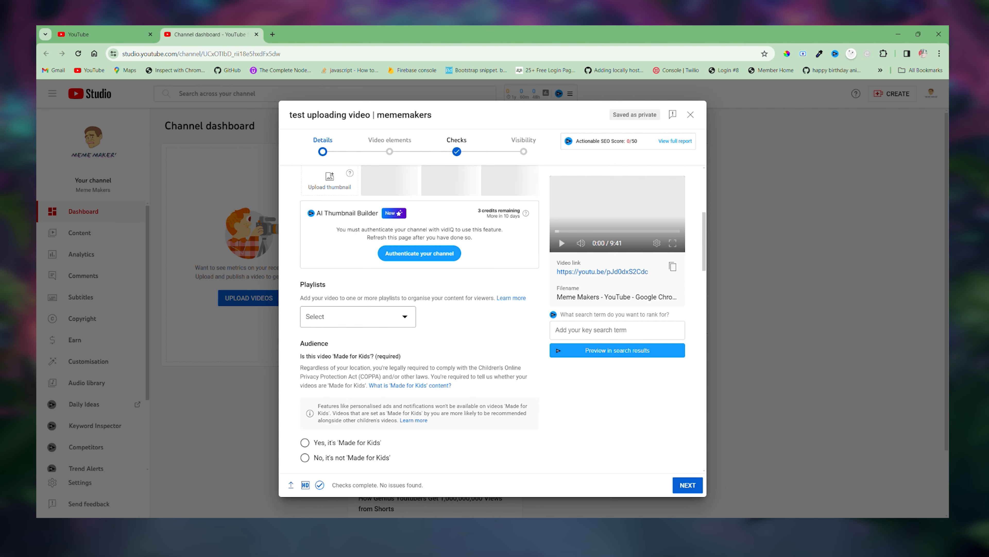
pyautogui.click(358, 316)
pyautogui.click(459, 468)
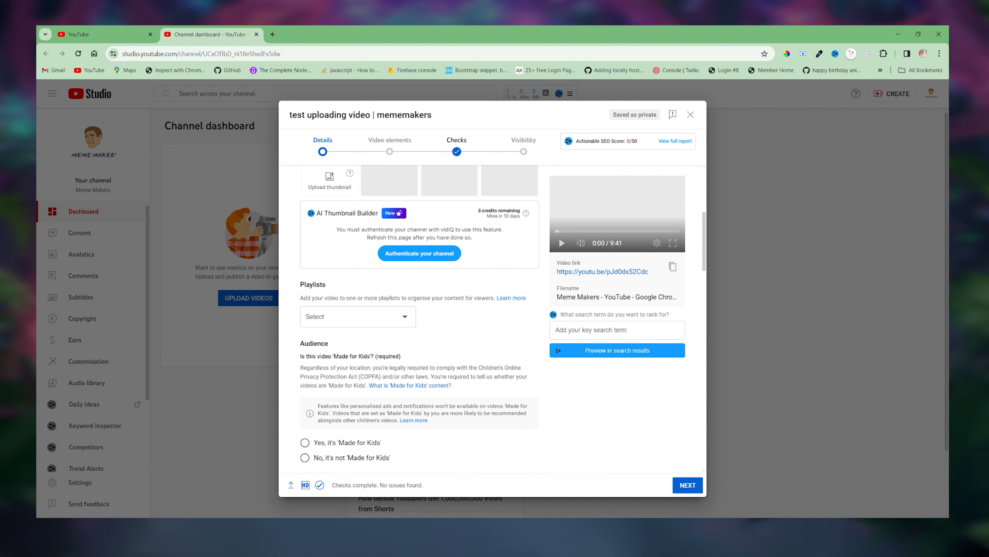
# Step: Set the video's audience to "No, it's not 'Made for Kids'"
pyautogui.scroll(-2, 419, 312)
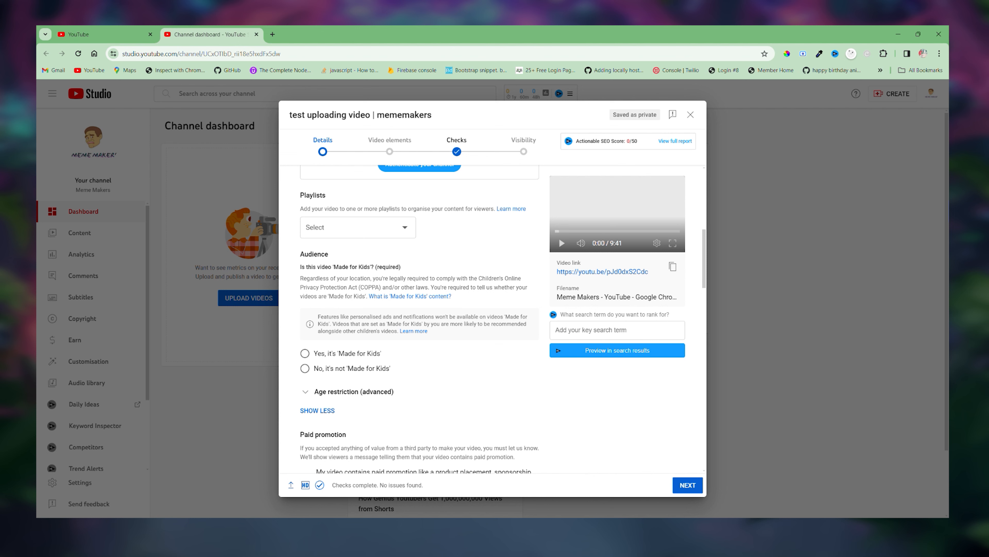
pyautogui.doubleClick(314, 254)
pyautogui.click(315, 254)
pyautogui.scroll(-1, 420, 318)
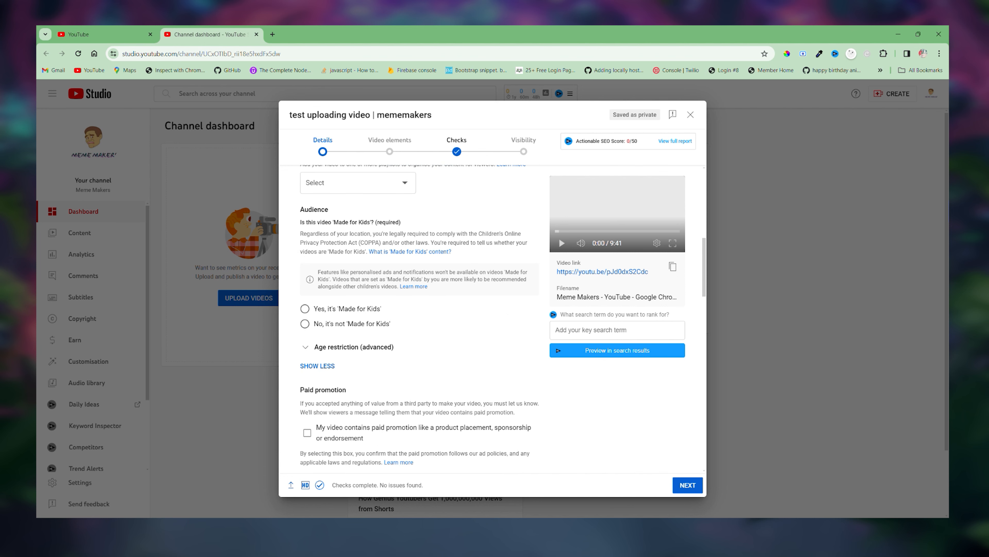
pyautogui.click(305, 323)
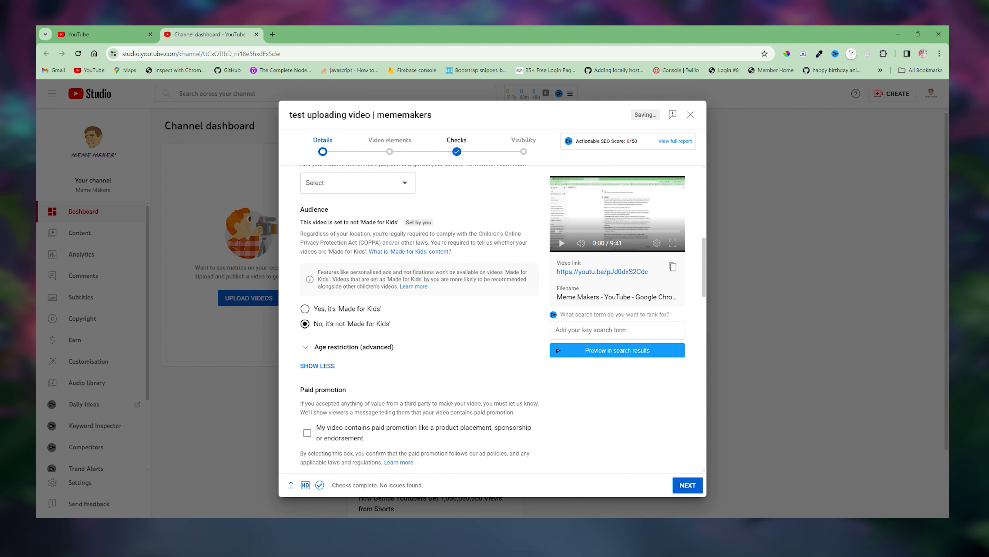
# Step: Review the paid promotion, automatic chapters, featured places and automatic concepts settings of the video
pyautogui.scroll(-4, 419, 317)
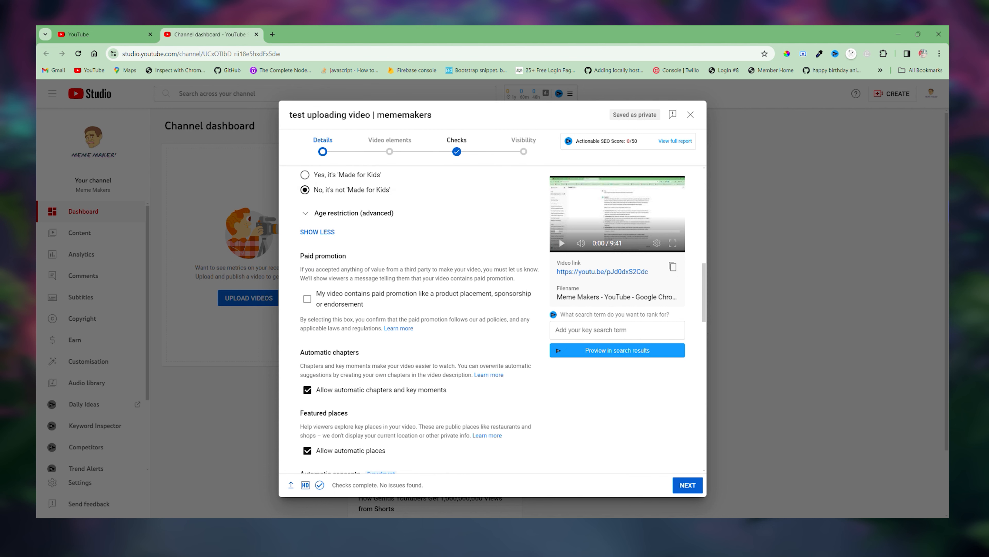
pyautogui.tripleClick(308, 256)
pyautogui.doubleClick(330, 256)
pyautogui.tripleClick(330, 256)
pyautogui.click(330, 256)
pyautogui.moveTo(300, 256); pyautogui.dragTo(414, 328)
pyautogui.click(435, 330)
pyautogui.scroll(-2, 420, 318)
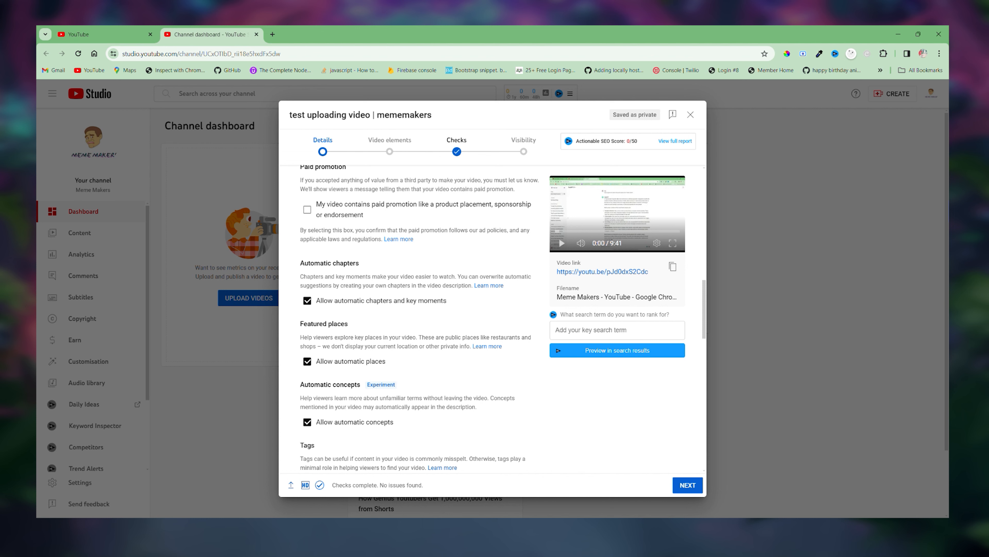
pyautogui.scroll(-1, 417, 320)
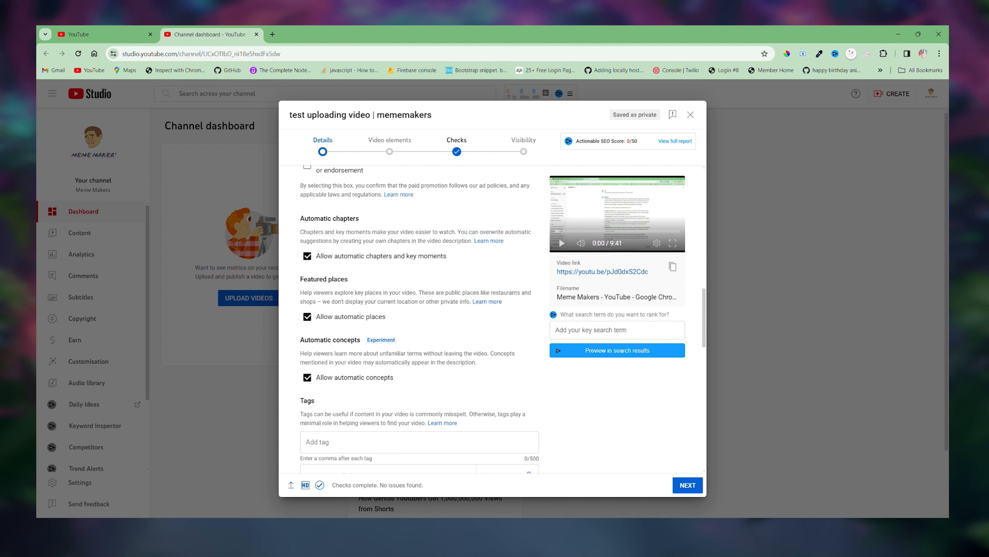
# Step: Add the tags "vijaytv serial review today" and "vijaytv" to the video
pyautogui.scroll(-3, 419, 319)
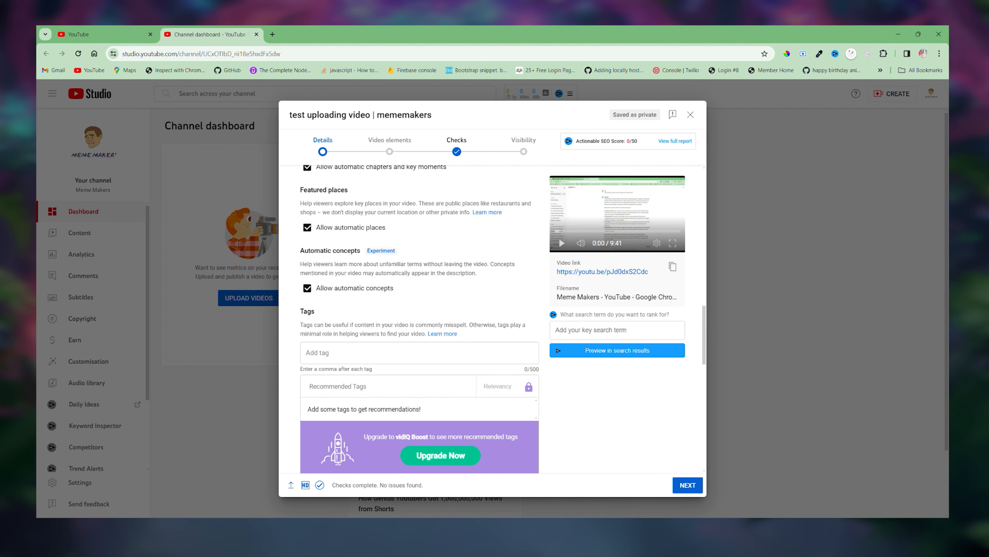
pyautogui.scroll(-2, 419, 320)
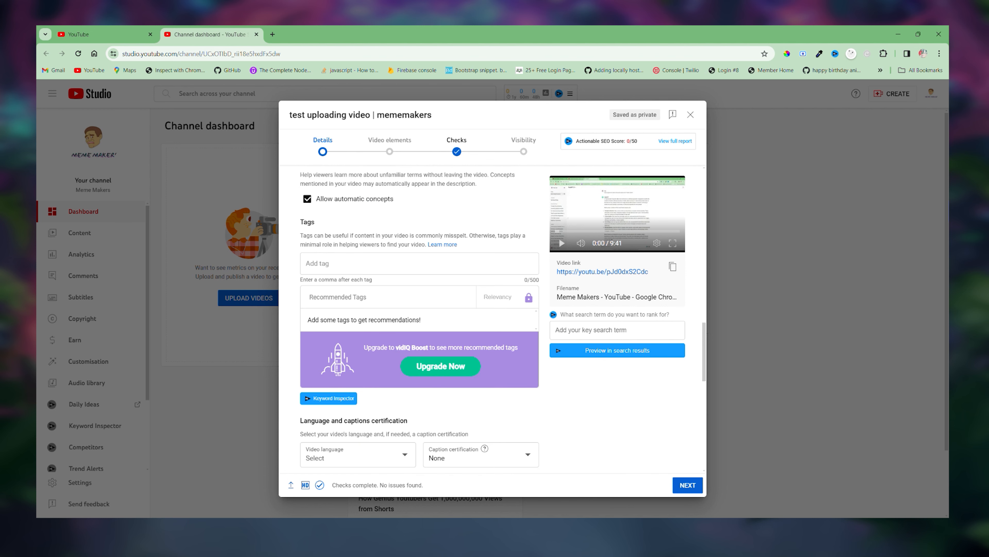
pyautogui.click(419, 264)
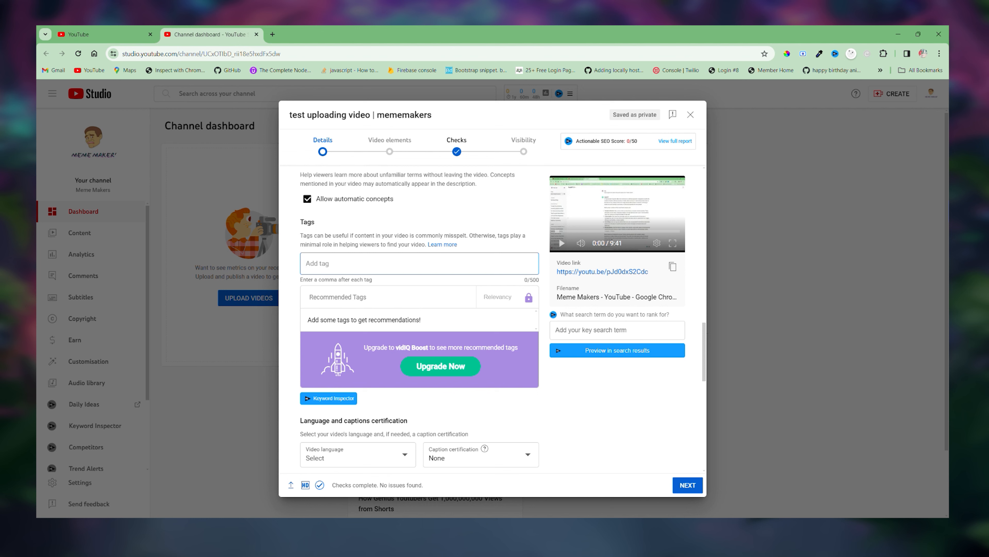
pyautogui.write('vijaytv')
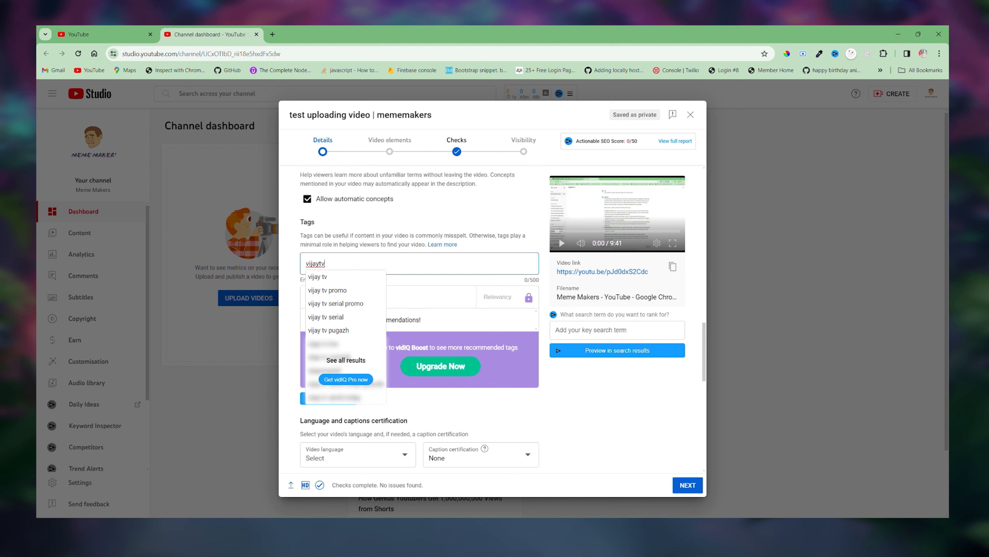
pyautogui.write(' seria')
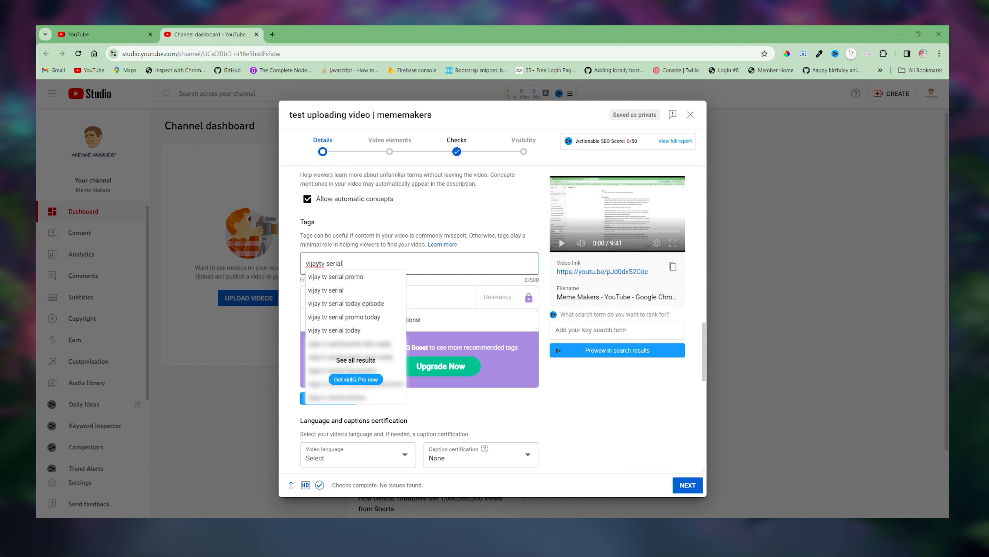
pyautogui.write('l revi')
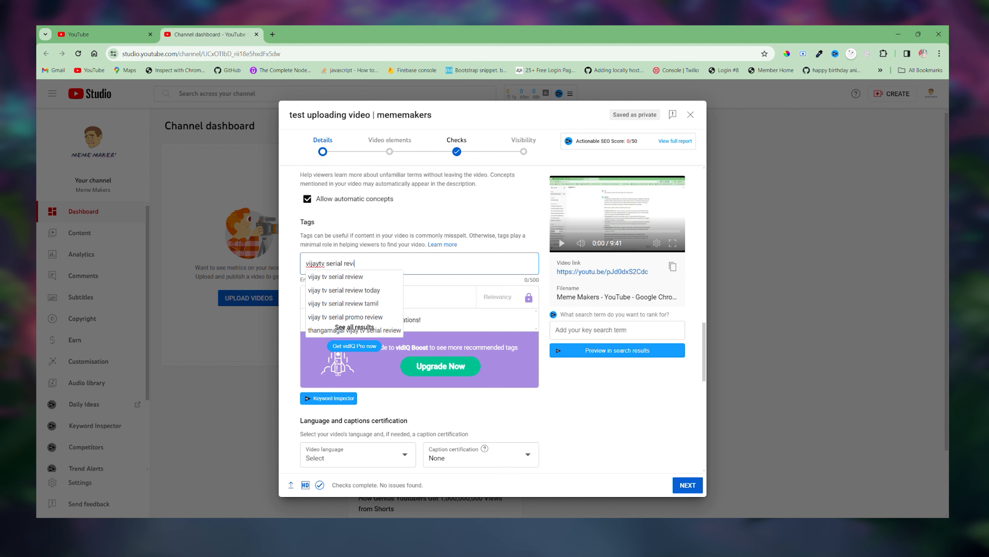
pyautogui.write('ew today')
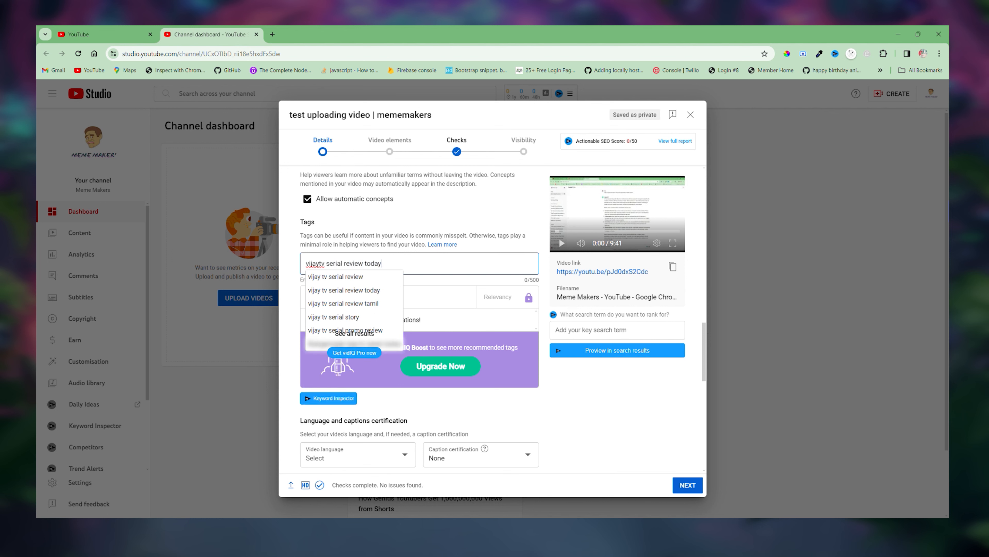
pyautogui.press('Return')
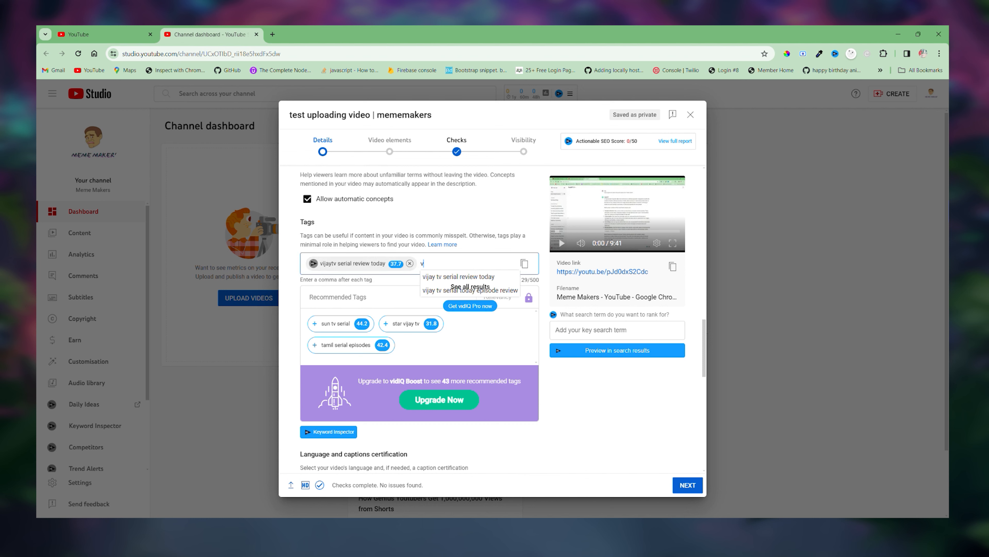
pyautogui.write('vijaytv')
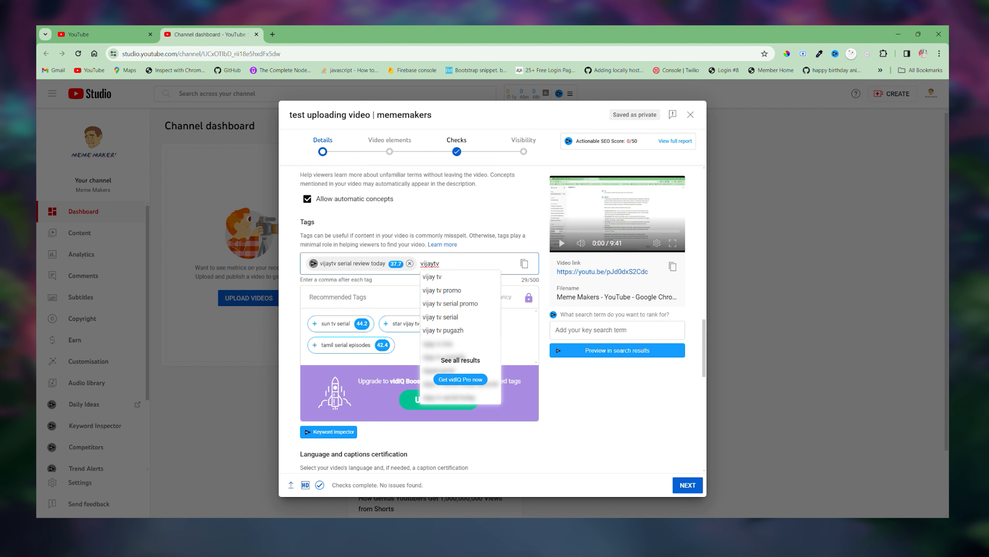
pyautogui.press('Return')
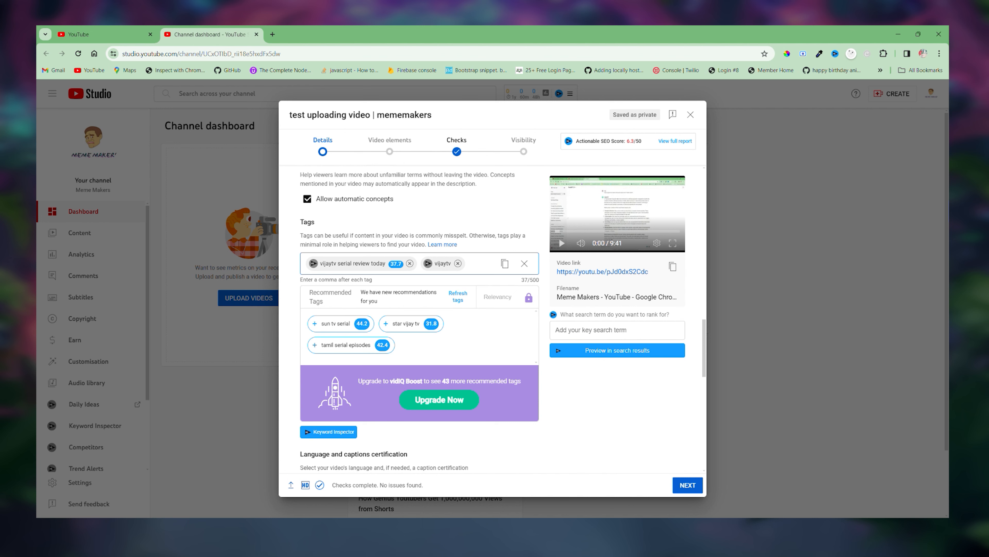
# Step: Set the video language to Tamil
pyautogui.scroll(-5, 420, 318)
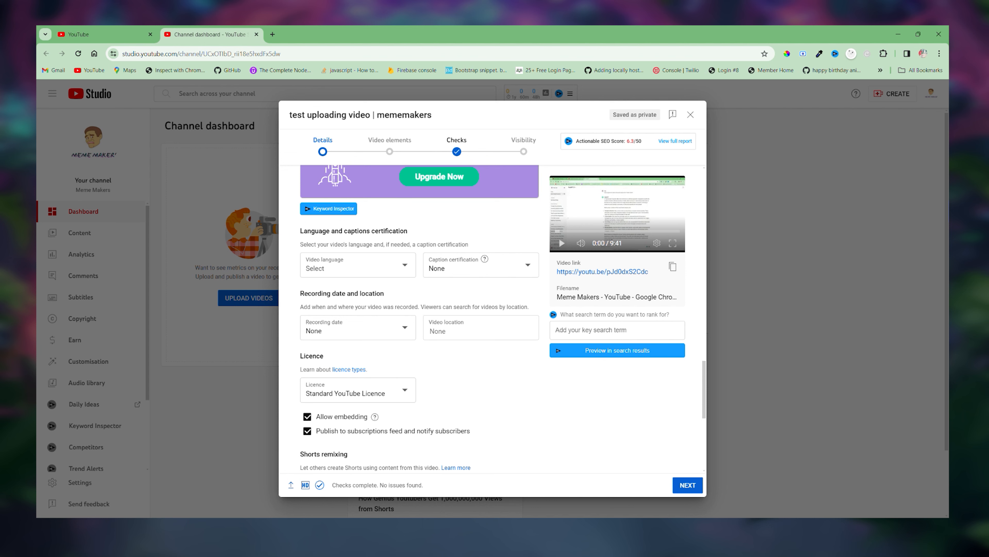
pyautogui.click(405, 265)
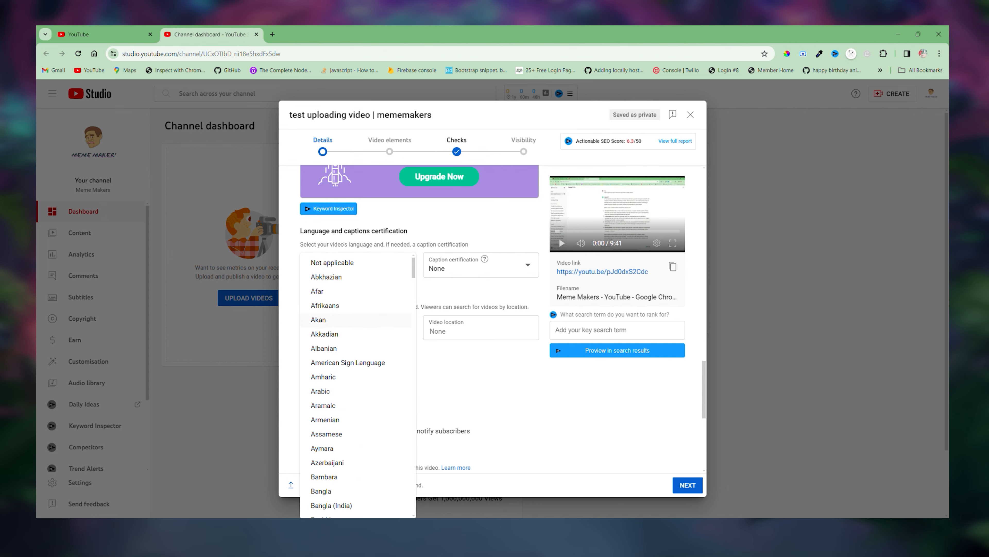
pyautogui.scroll(-20, 351, 308)
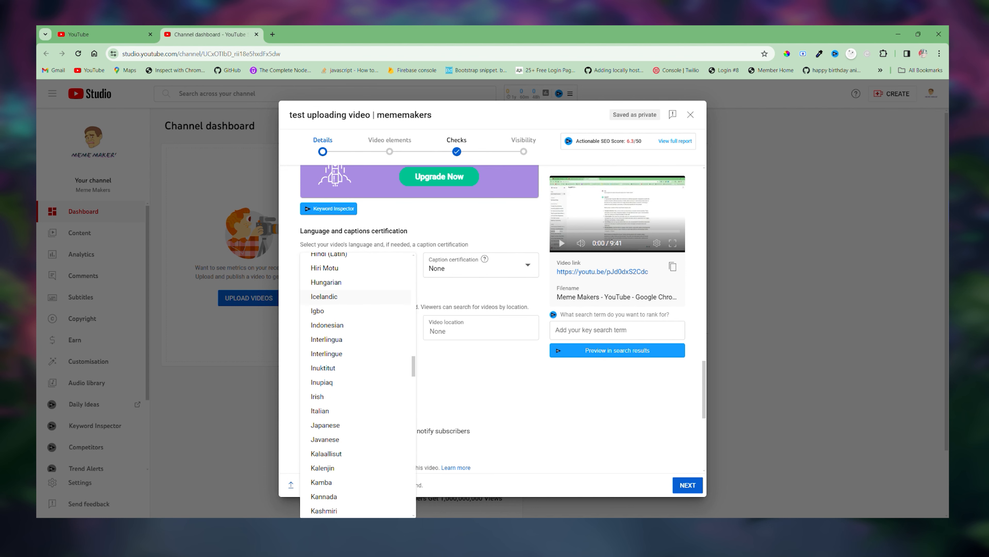
pyautogui.scroll(-20, 350, 308)
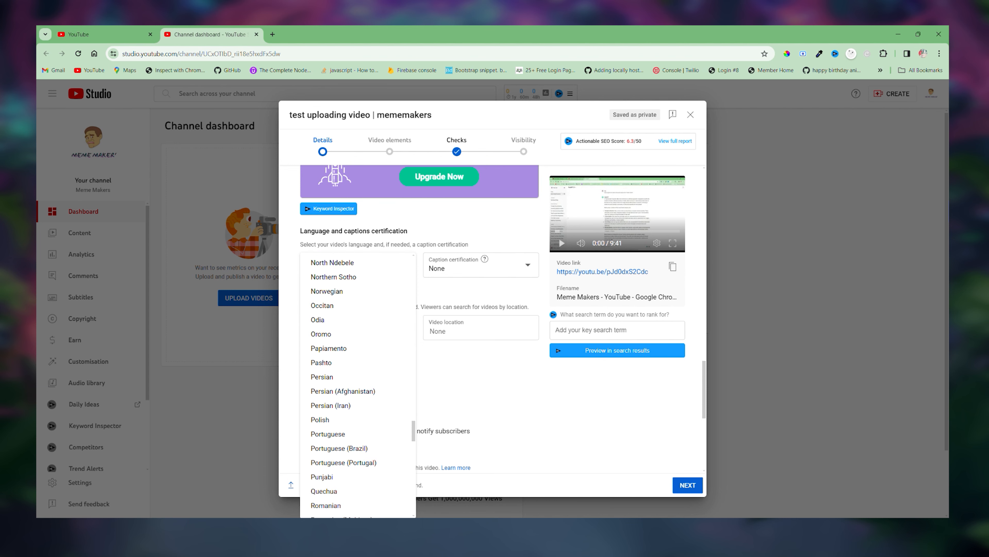
pyautogui.scroll(-20, 350, 462)
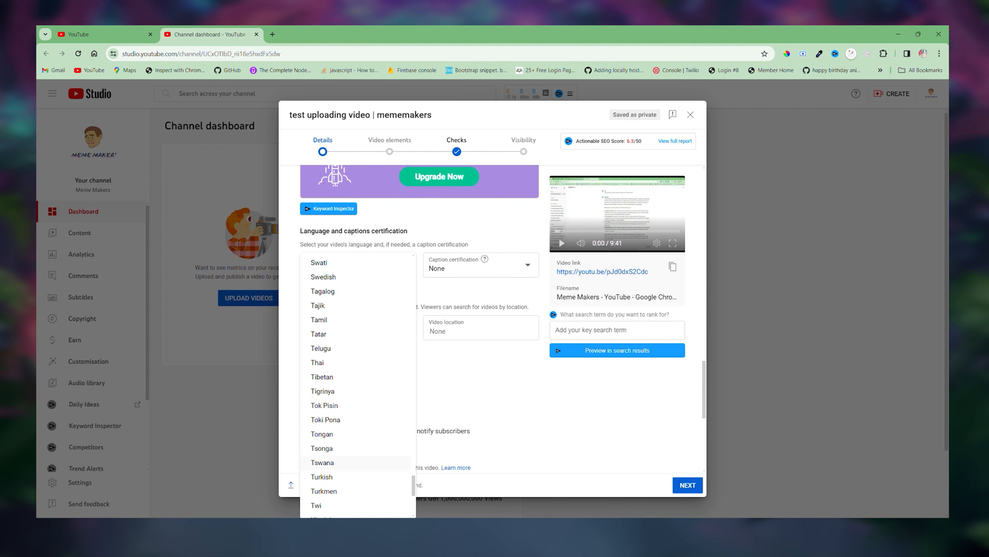
pyautogui.click(343, 319)
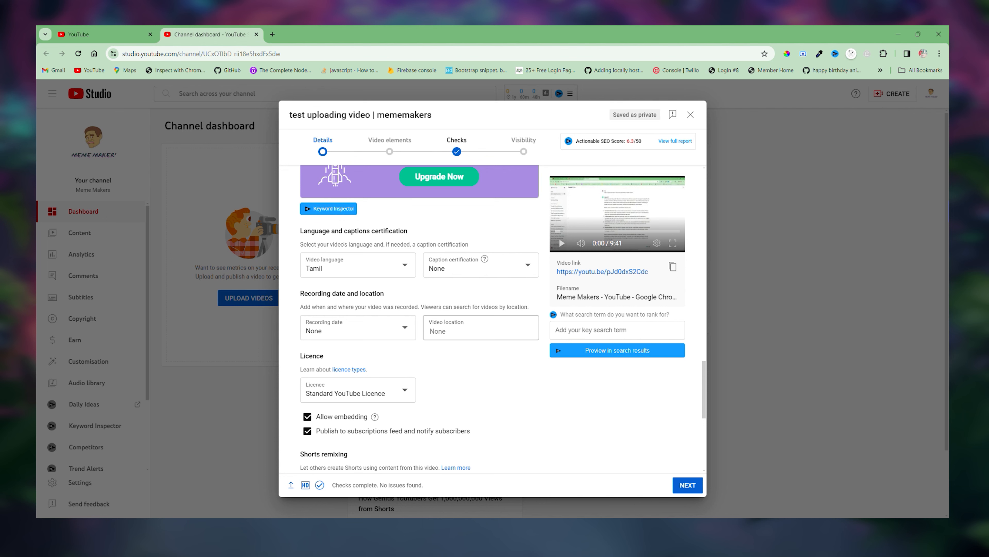
# Step: Choose Standard YouTube Licence as the video's licence
pyautogui.scroll(-2, 420, 318)
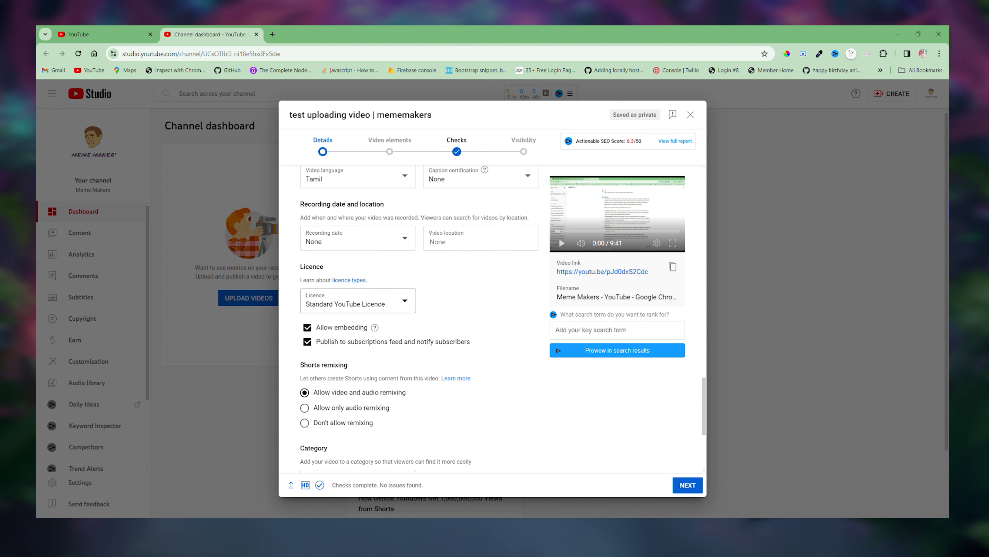
pyautogui.click(363, 308)
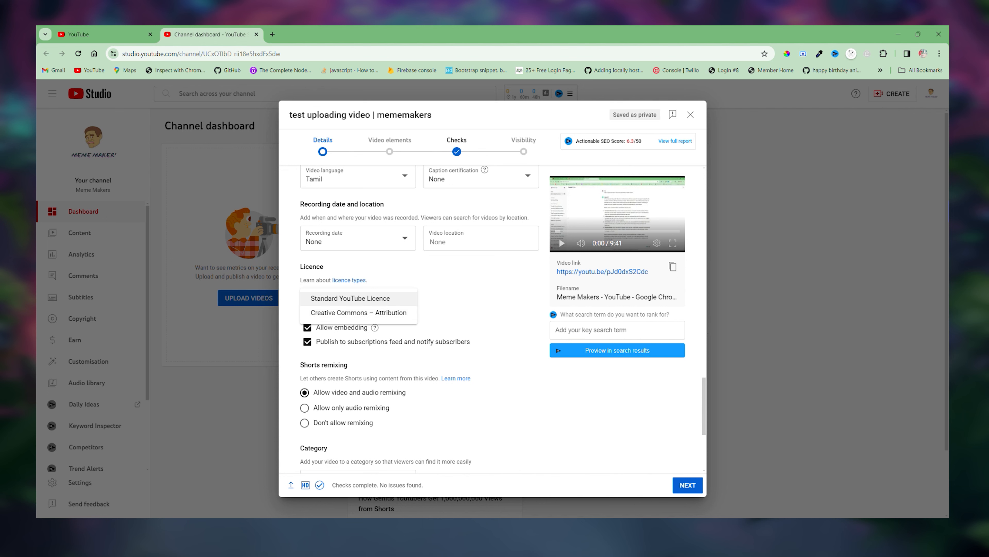
pyautogui.click(351, 299)
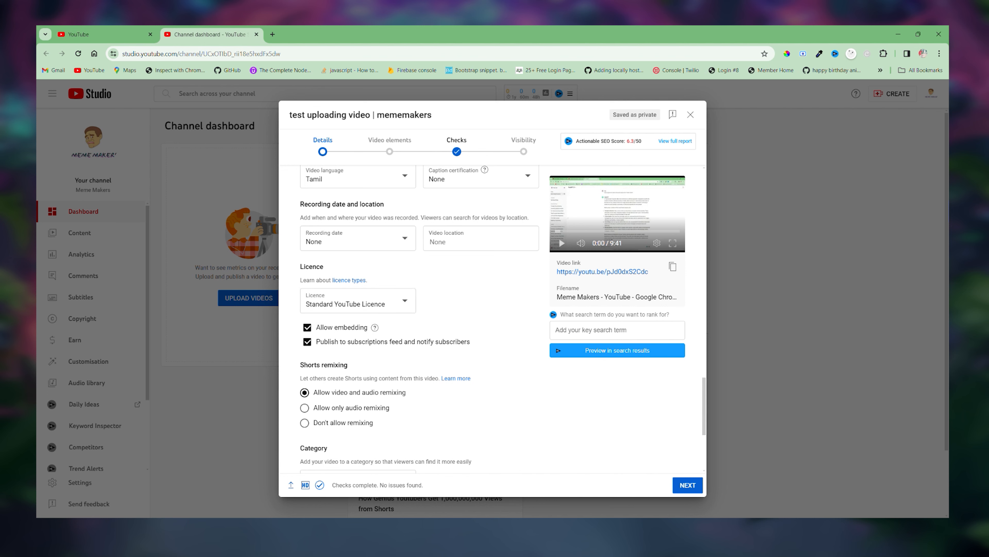
# Step: Review the embedding and subscriptions feed options, switching Publish to subscriptions feed and notify subscribers off and back on
pyautogui.scroll(-1, 419, 318)
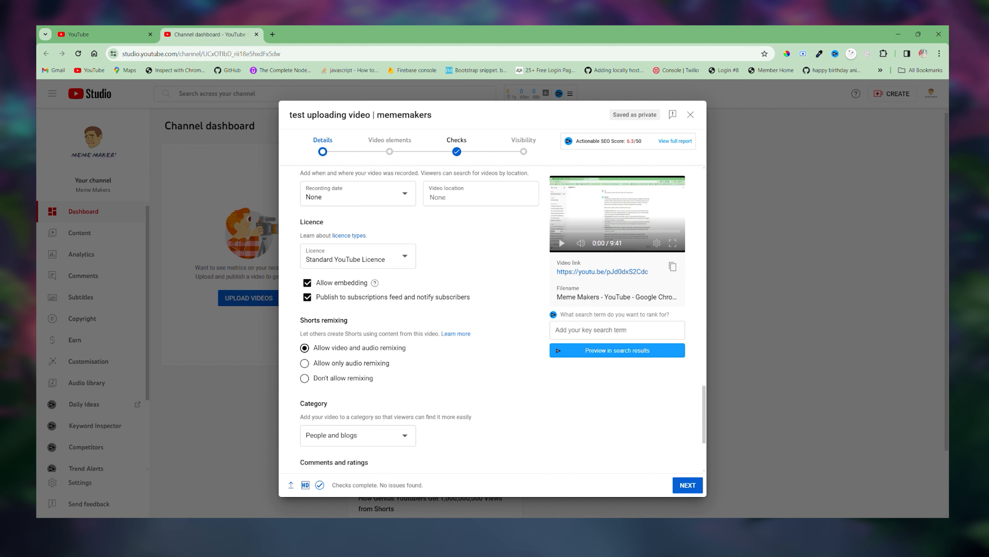
pyautogui.moveTo(374, 282)
pyautogui.moveTo(317, 297); pyautogui.dragTo(470, 297)
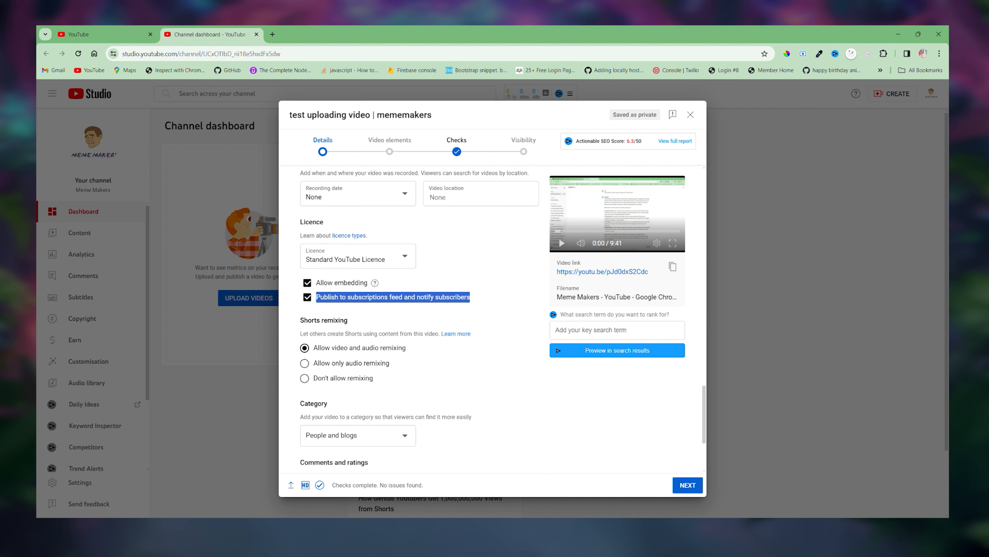
pyautogui.click(489, 301)
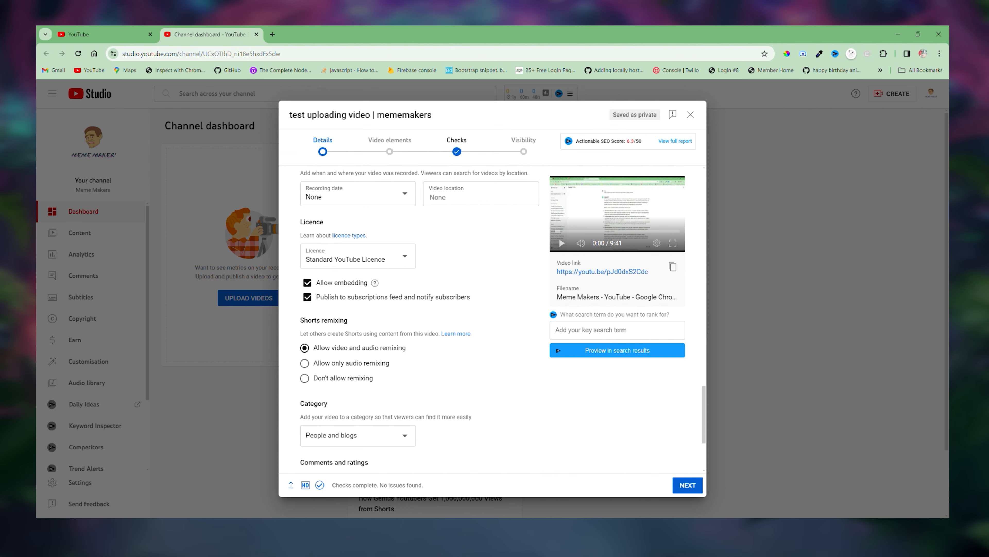
pyautogui.moveTo(317, 297); pyautogui.dragTo(470, 297)
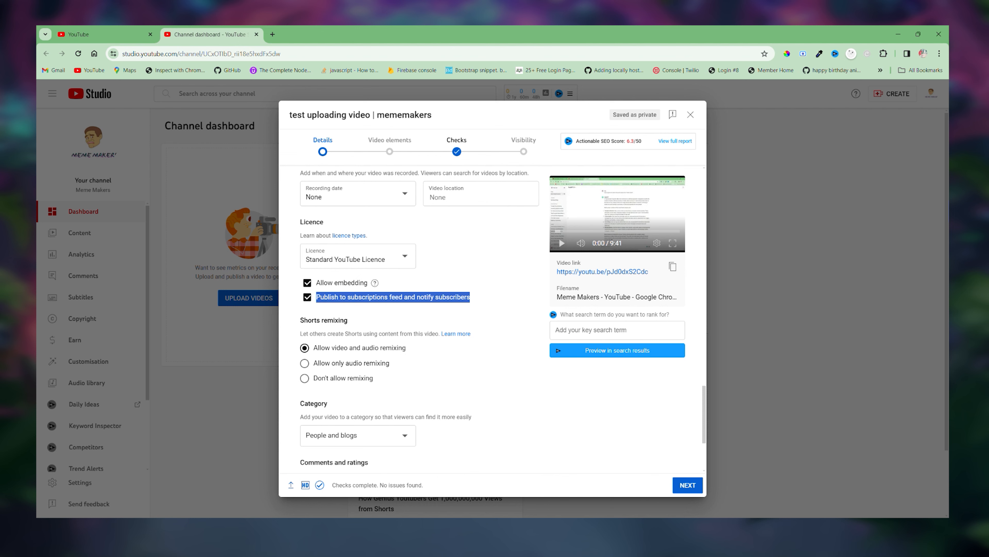
pyautogui.click(488, 301)
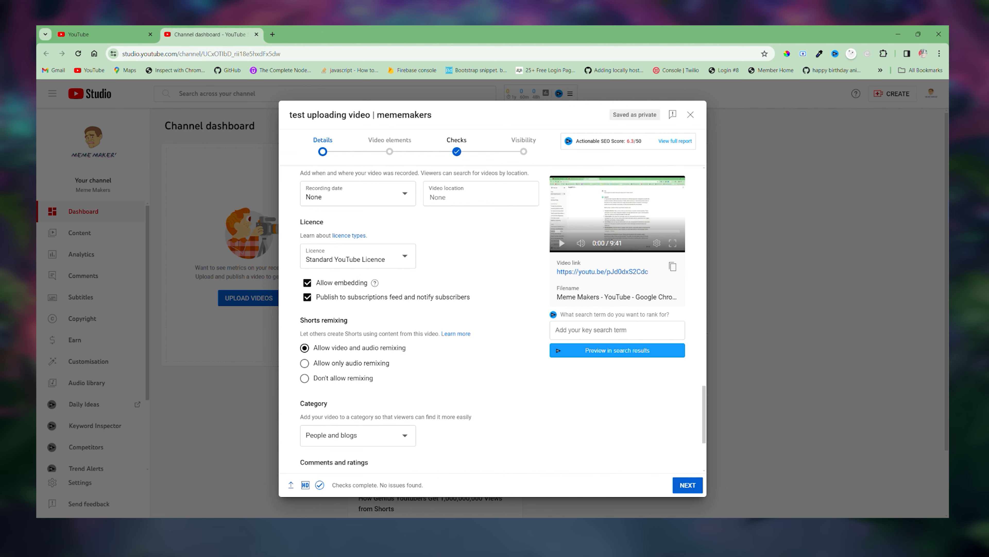
pyautogui.click(307, 298)
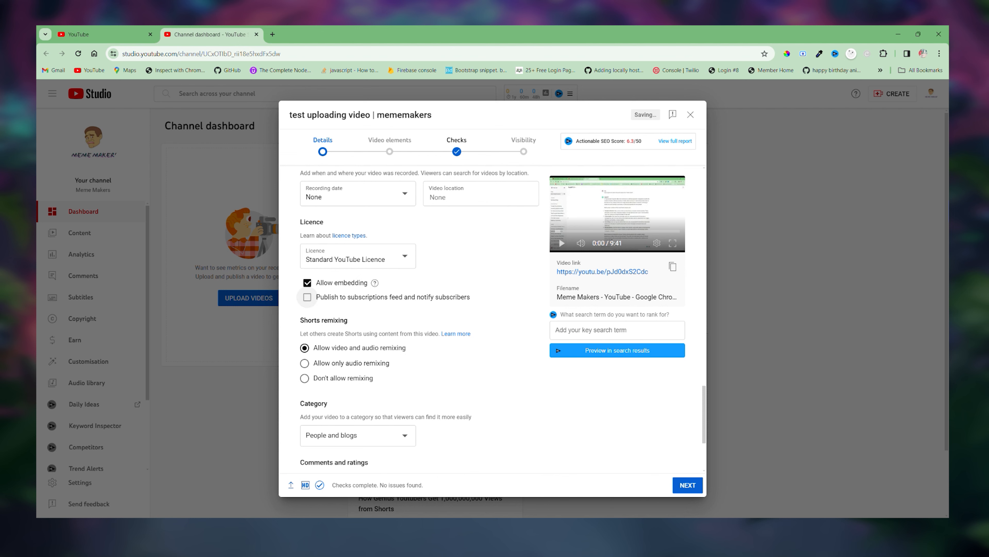
pyautogui.click(308, 297)
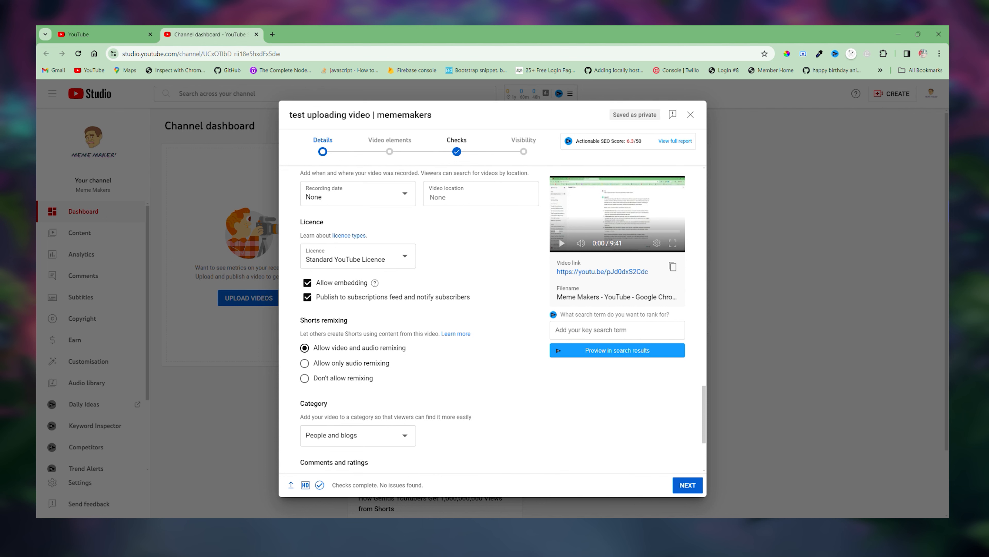
# Step: Examine the Shorts remixing, category and comments settings, including the list of available video categories
pyautogui.scroll(-2, 413, 319)
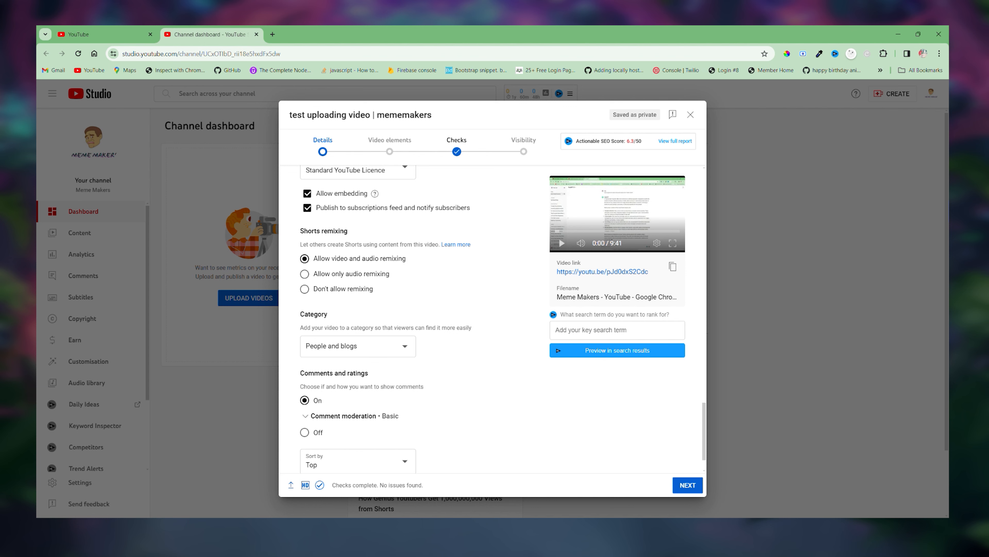
pyautogui.scroll(-1, 413, 320)
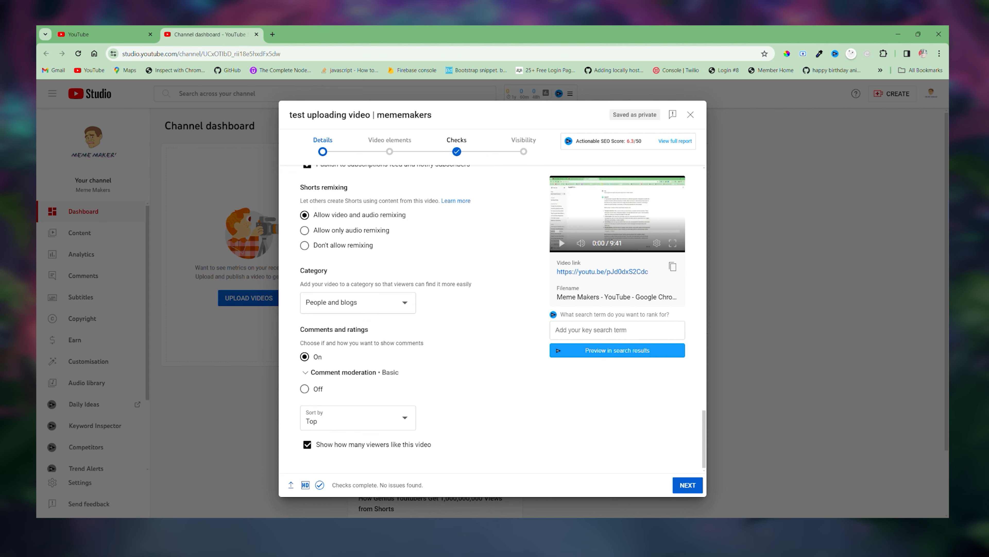
pyautogui.doubleClick(313, 271)
pyautogui.click(448, 302)
pyautogui.doubleClick(313, 271)
pyautogui.click(331, 270)
pyautogui.click(358, 302)
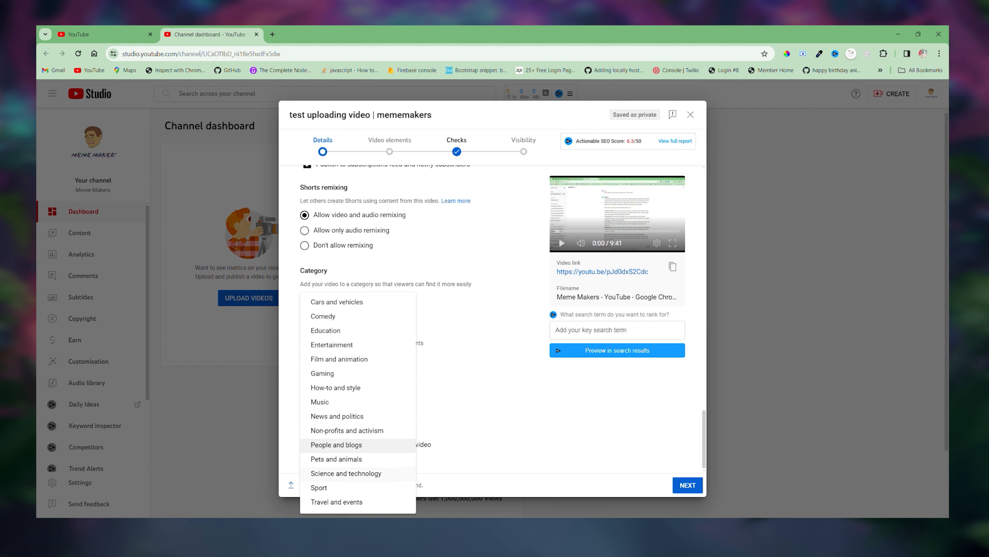
pyautogui.press('Escape')
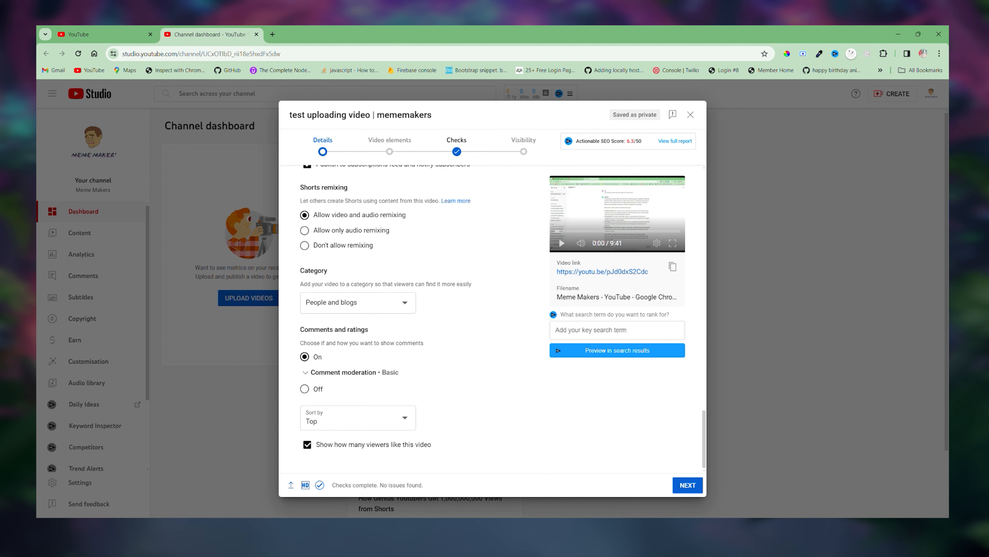
# Step: Proceed to the video elements and add an end screen from the first template with one video and one subscribe element
pyautogui.scroll(10, 413, 318)
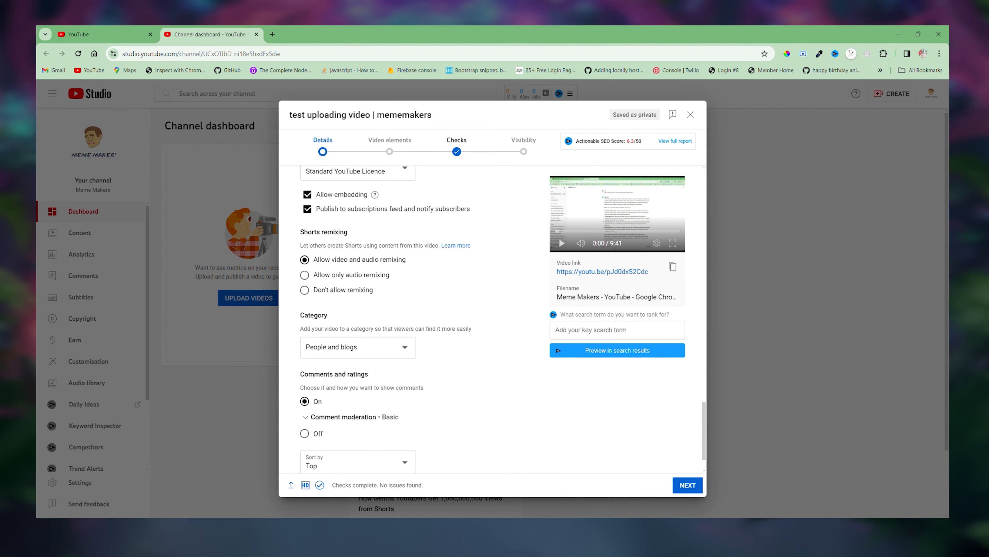
pyautogui.scroll(8, 419, 318)
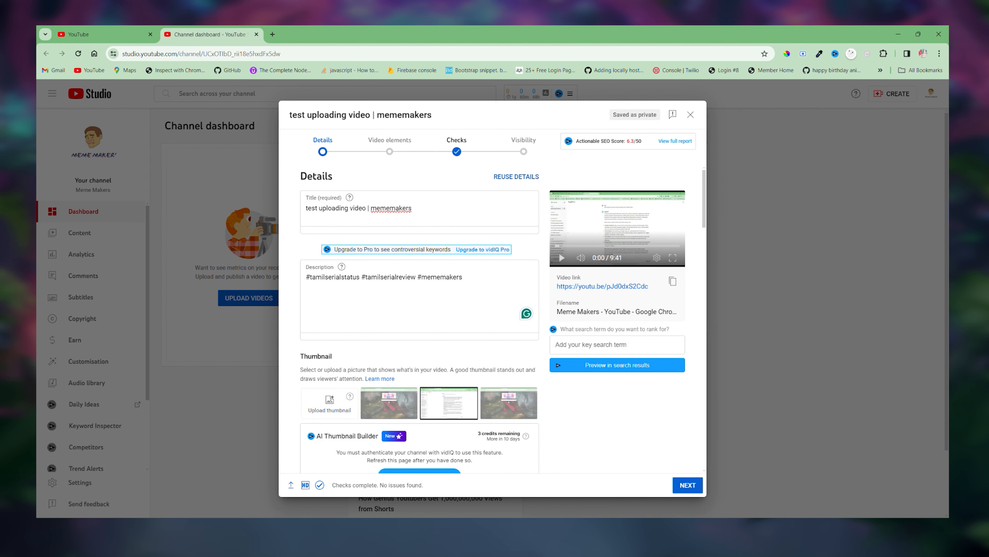
pyautogui.click(688, 484)
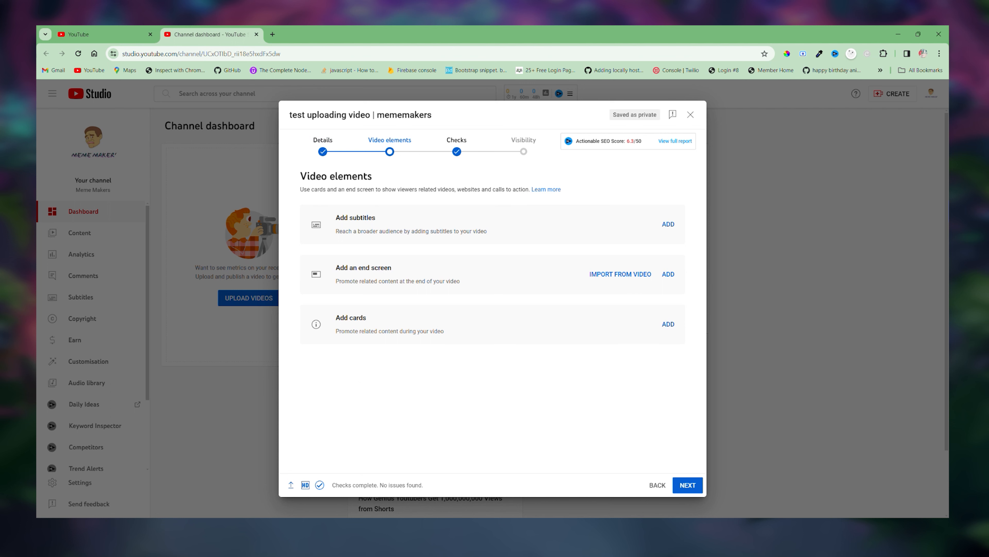
pyautogui.click(669, 275)
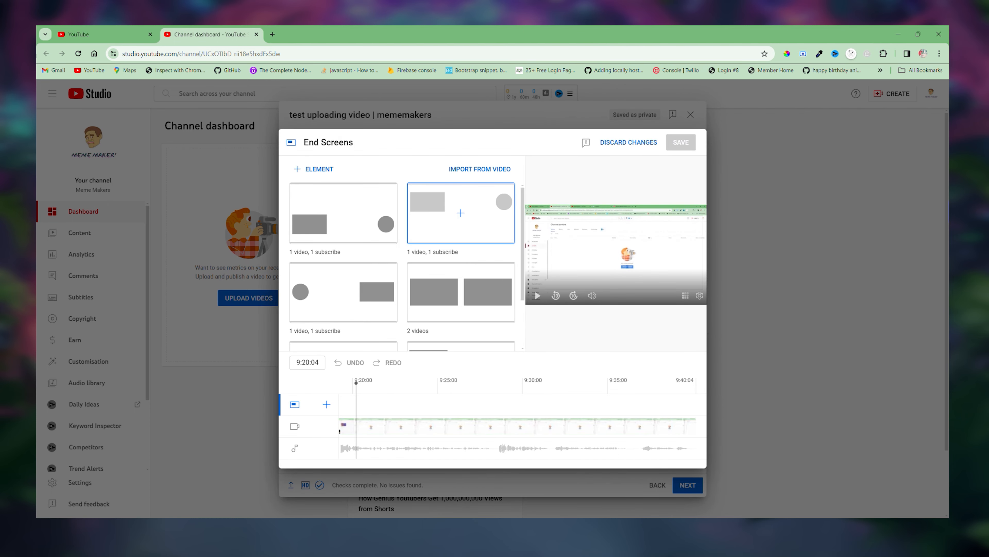
pyautogui.click(343, 212)
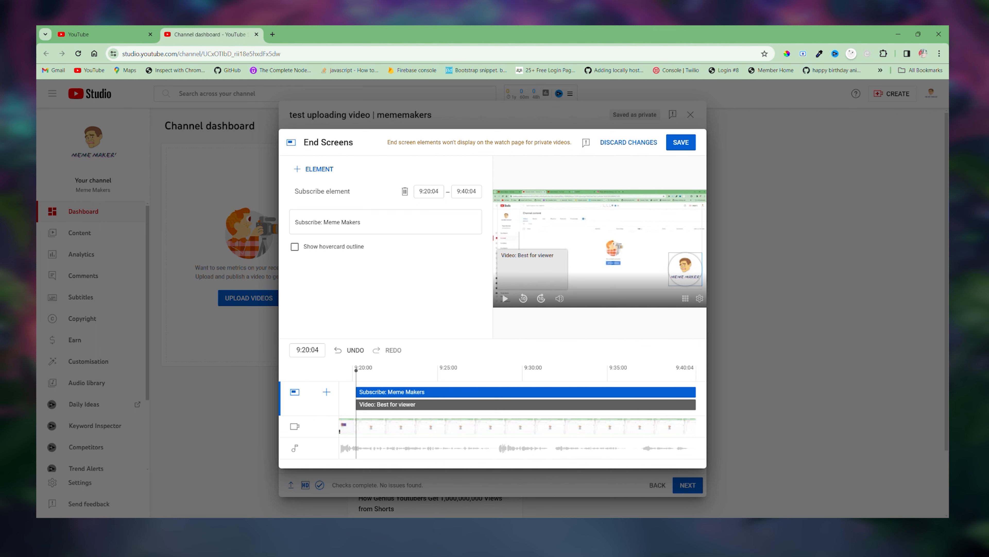
# Step: Start the subscribe element at 9:32:18 and the video element at 9:33:13, and save the end screen
pyautogui.moveTo(357, 392); pyautogui.dragTo(569, 392)
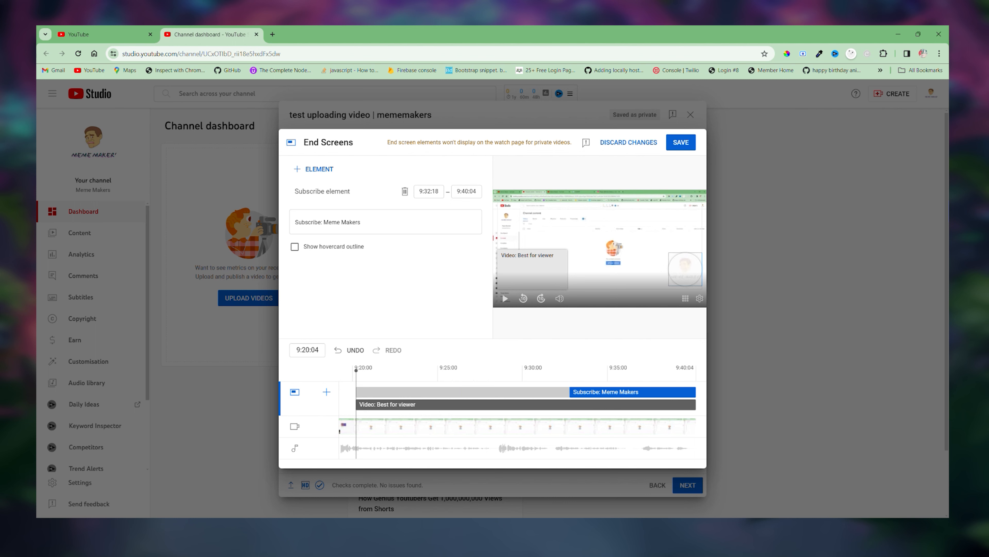
pyautogui.moveTo(356, 405); pyautogui.dragTo(583, 404)
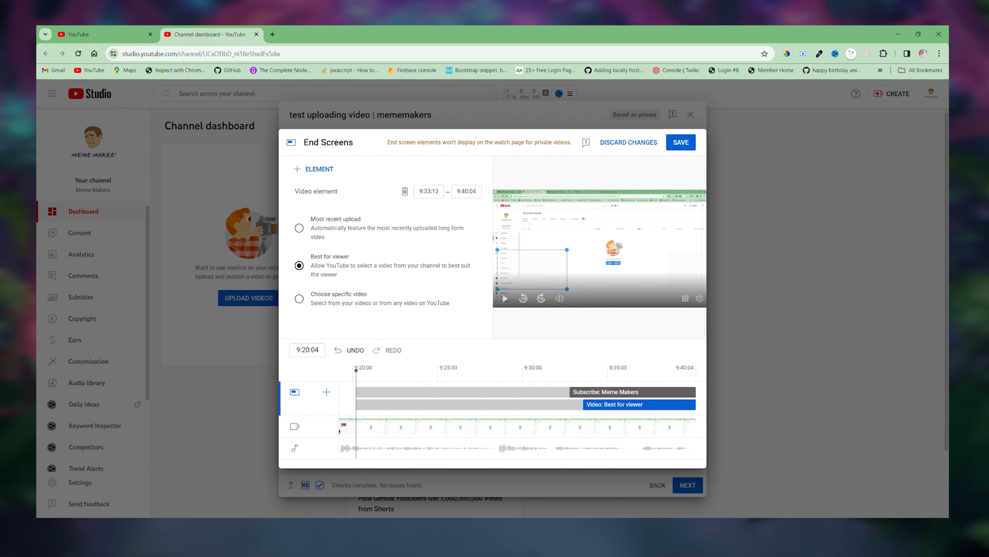
pyautogui.click(681, 142)
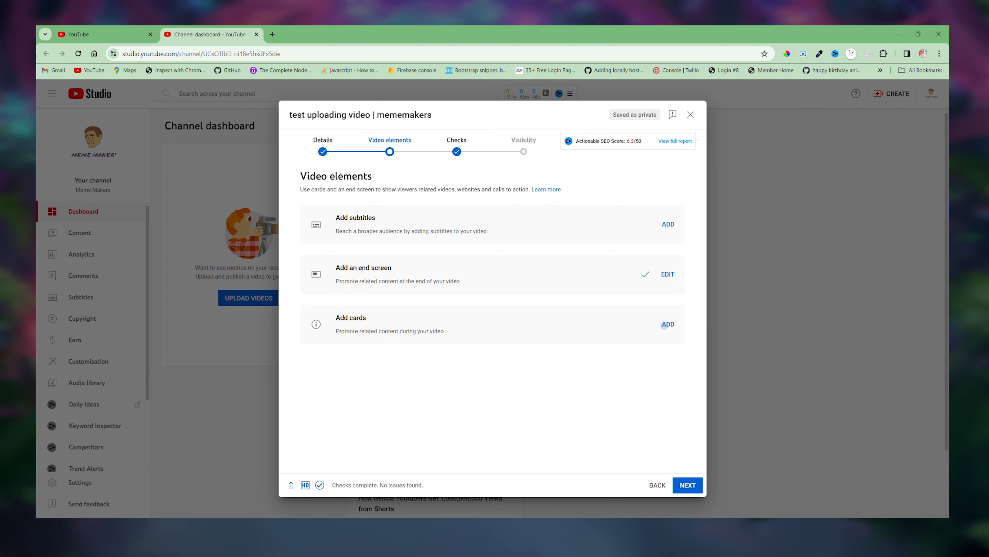
# Step: Try to add a video card at 2:32:07 and discard the card changes
pyautogui.click(667, 324)
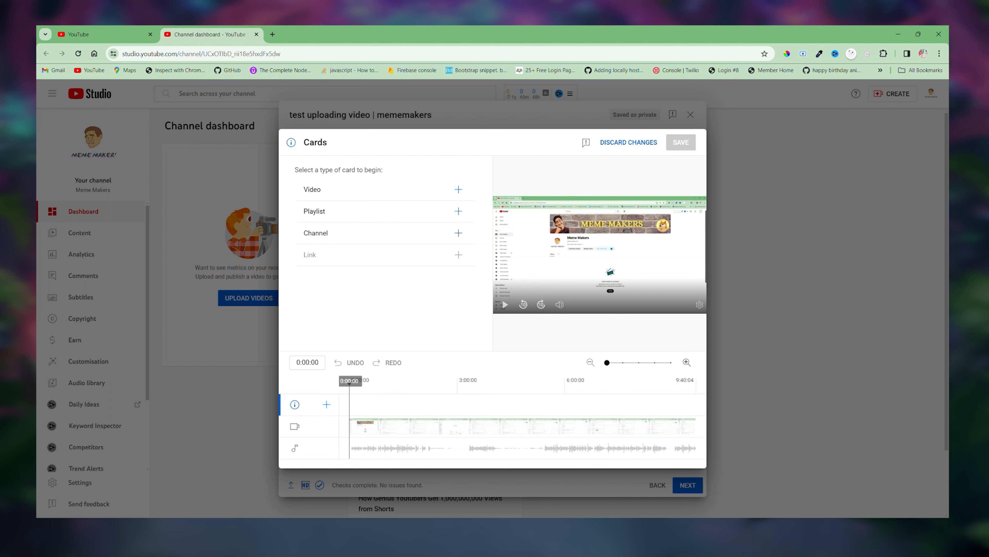
pyautogui.moveTo(349, 383); pyautogui.dragTo(433, 383)
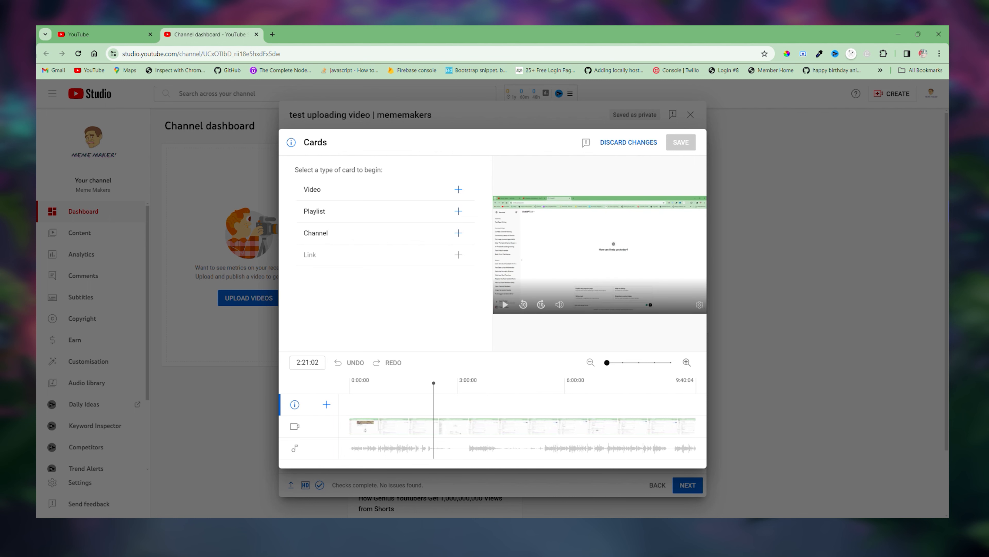
pyautogui.moveTo(433, 383); pyautogui.dragTo(440, 383)
pyautogui.click(458, 189)
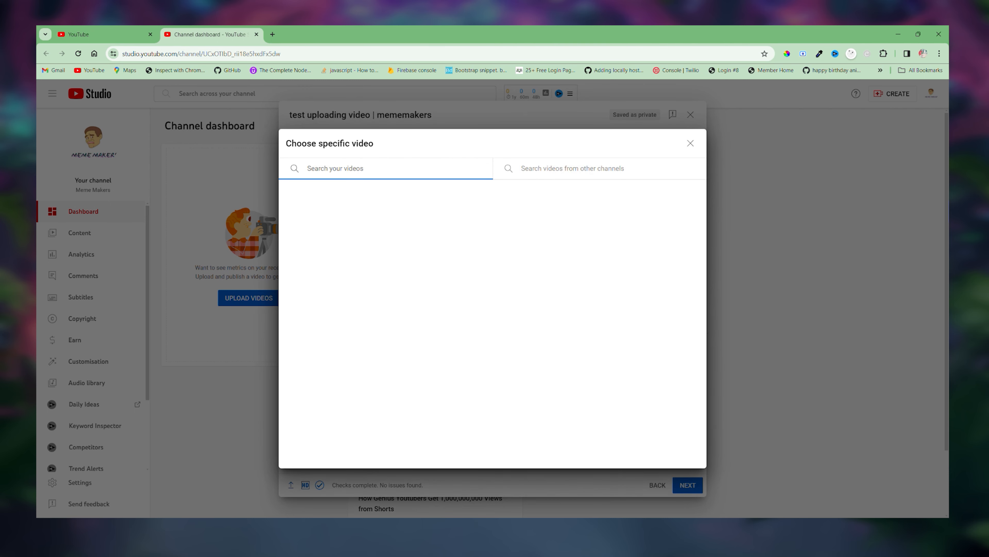
pyautogui.click(691, 143)
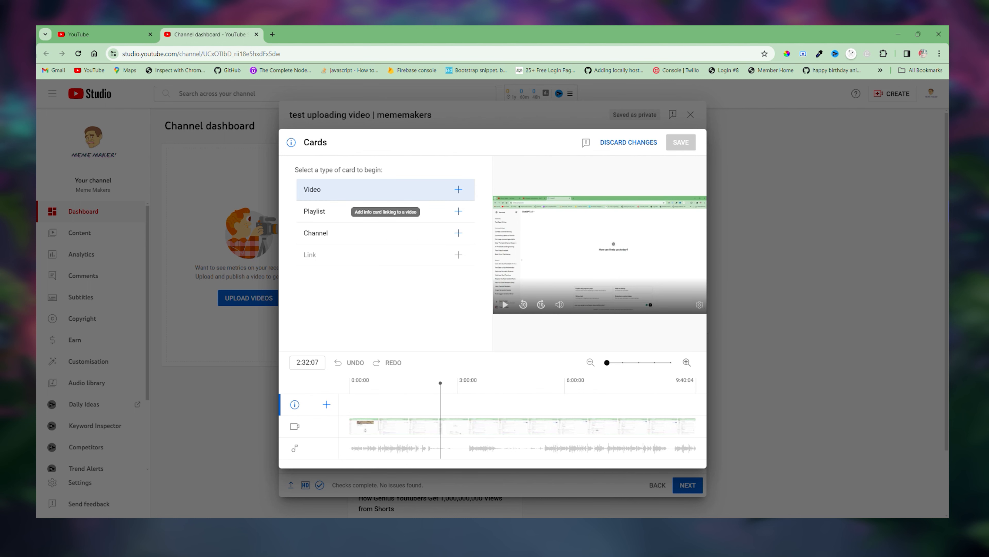
pyautogui.click(629, 143)
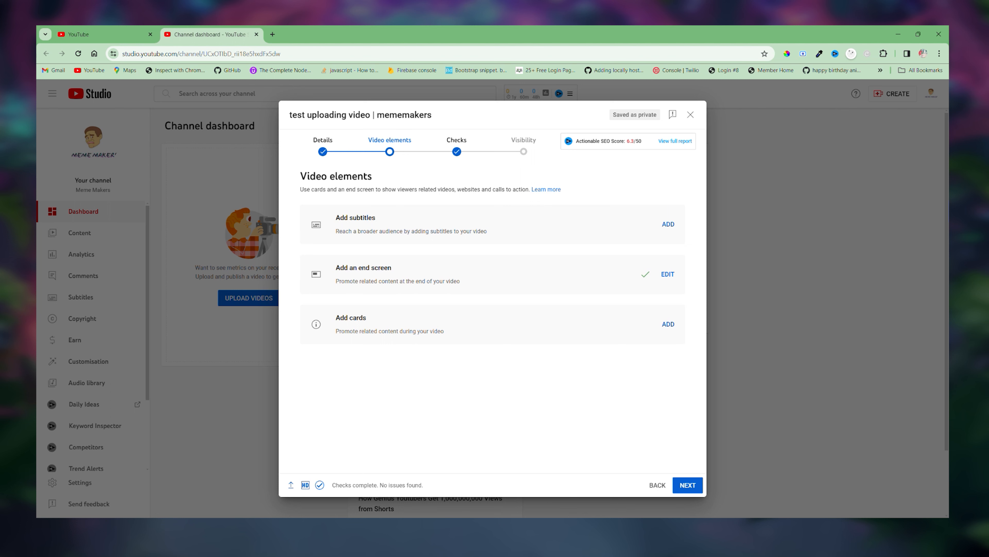
# Step: Review the copyright check of the video and proceed to its visibility settings
pyautogui.click(688, 485)
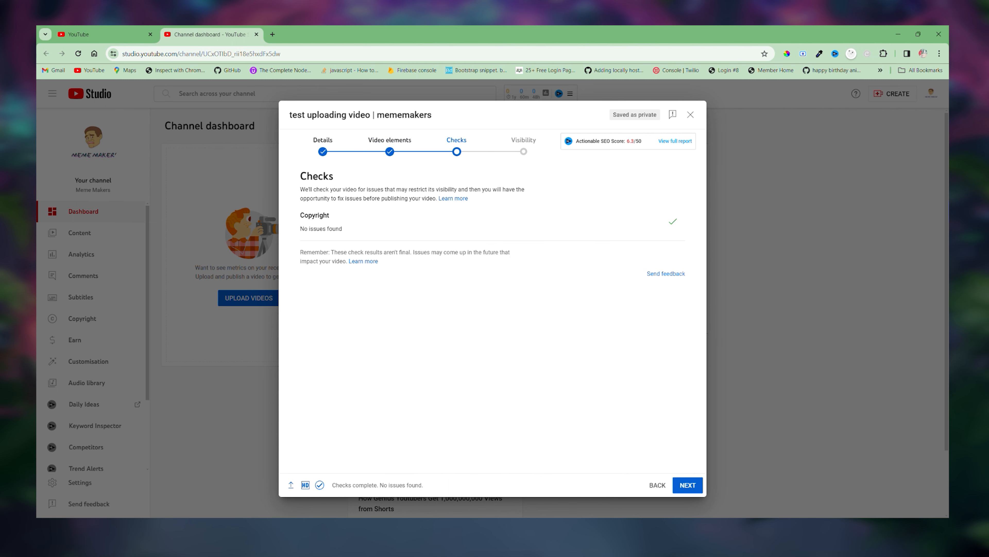
pyautogui.click(390, 148)
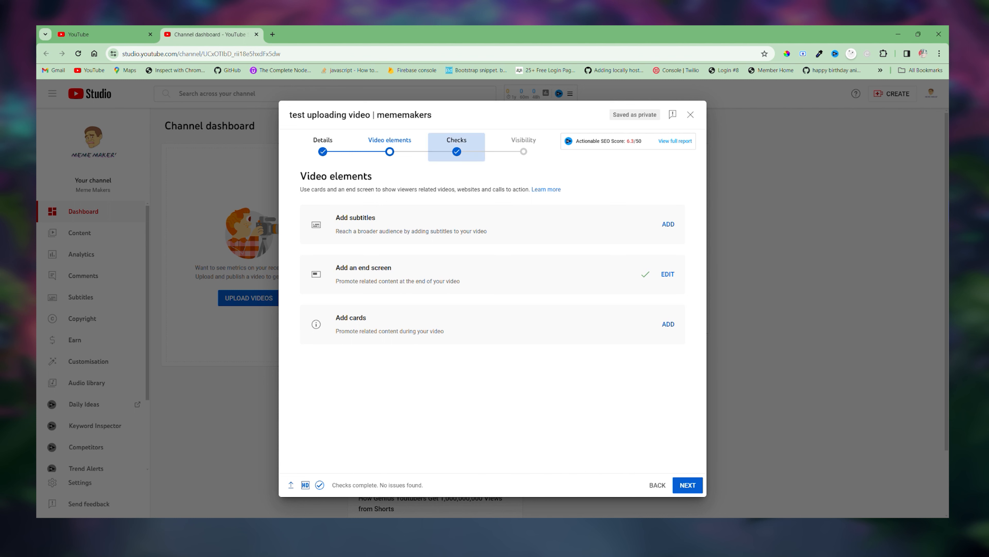
pyautogui.click(457, 147)
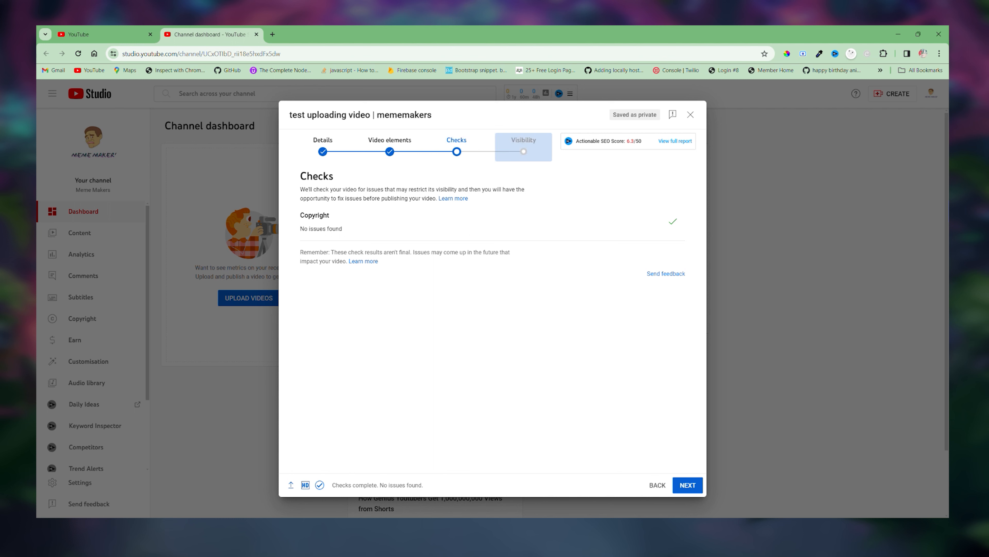
pyautogui.click(688, 485)
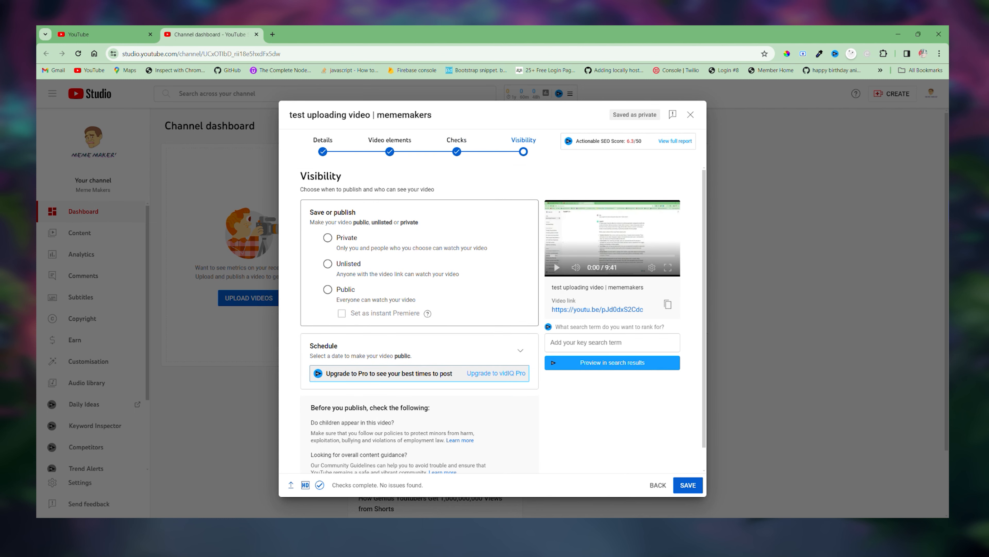
# Step: Try the Private, Unlisted and Public visibility options for the video
pyautogui.click(328, 237)
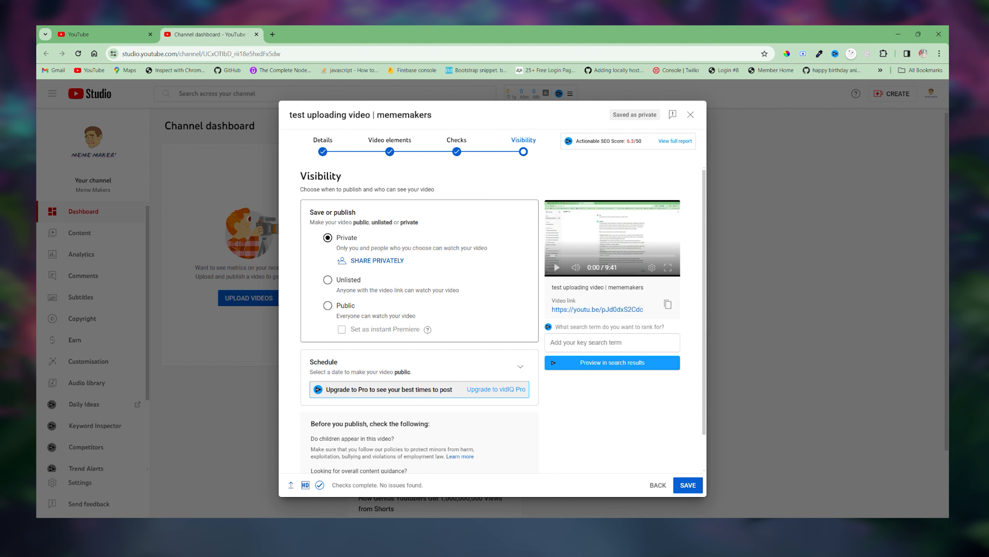
pyautogui.click(327, 280)
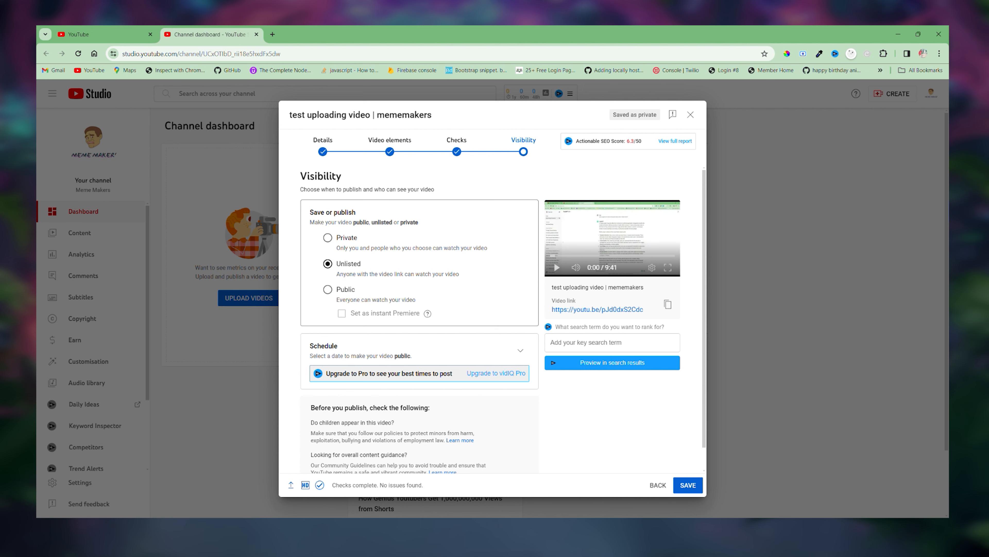
pyautogui.click(327, 289)
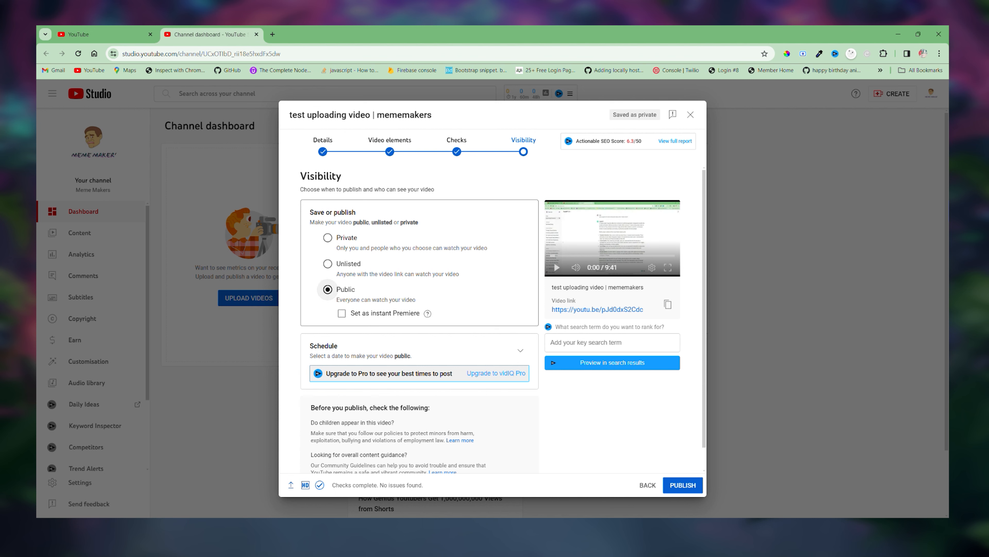
# Step: Try scheduling the video to go public on 21 Feb 2024 at 00:00
pyautogui.scroll(-1, 419, 319)
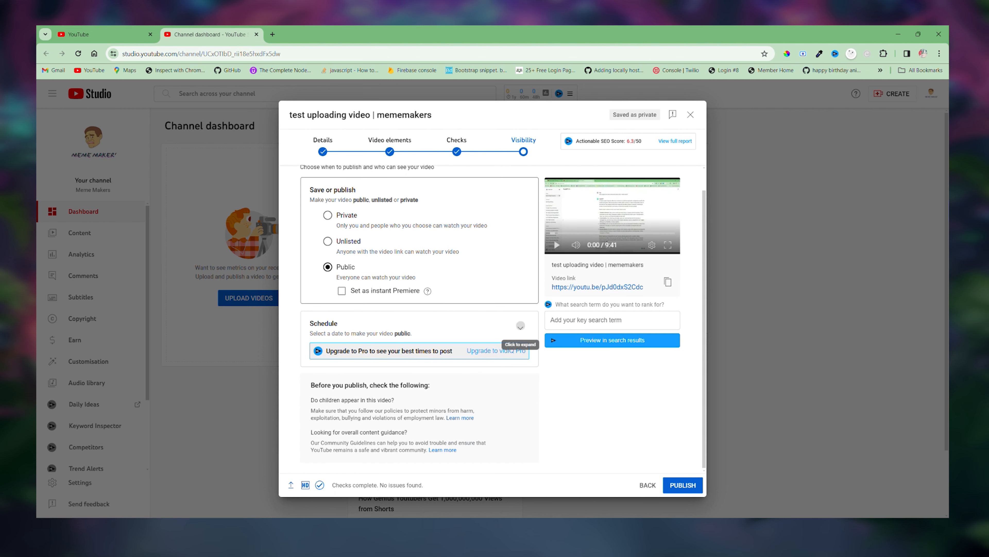
pyautogui.click(520, 327)
pyautogui.scroll(1, 520, 328)
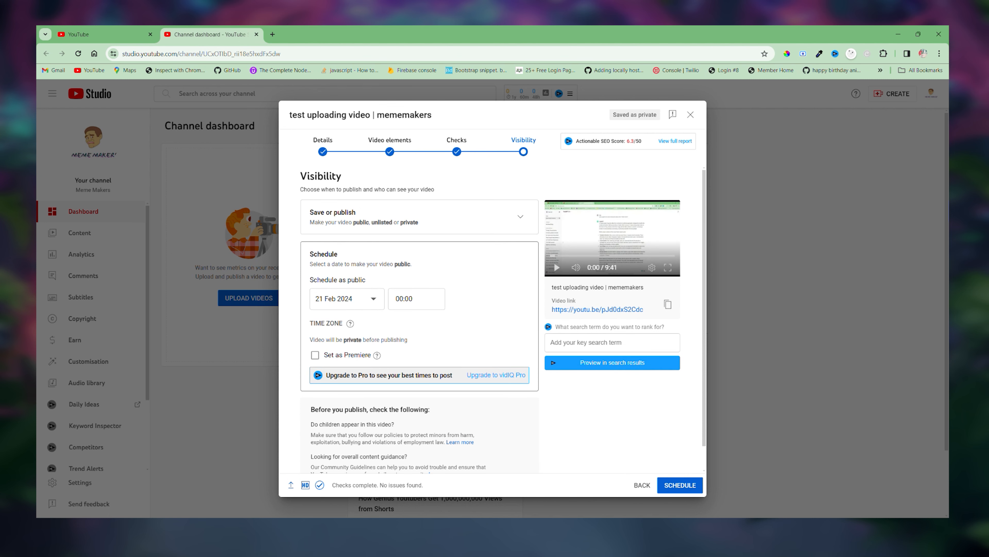
pyautogui.click(359, 299)
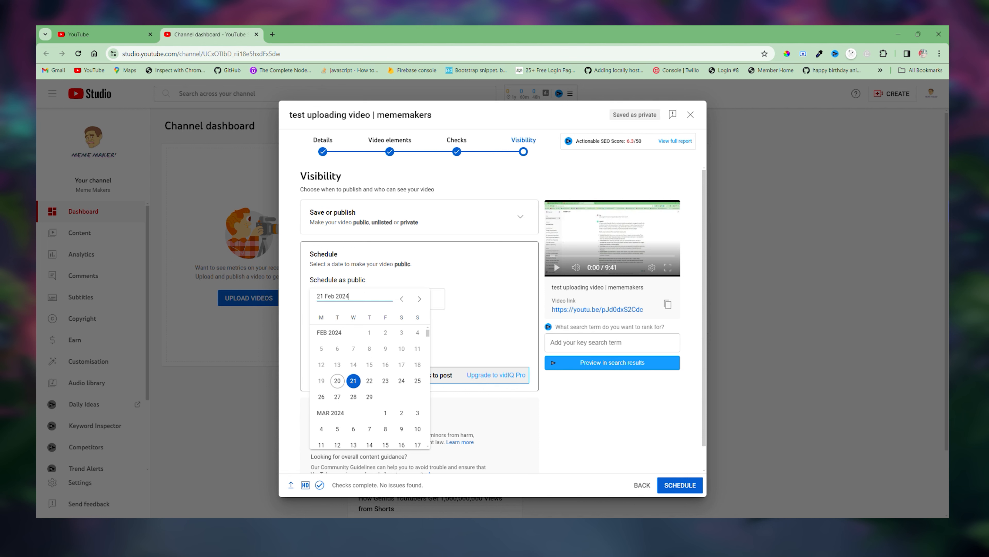
pyautogui.click(353, 381)
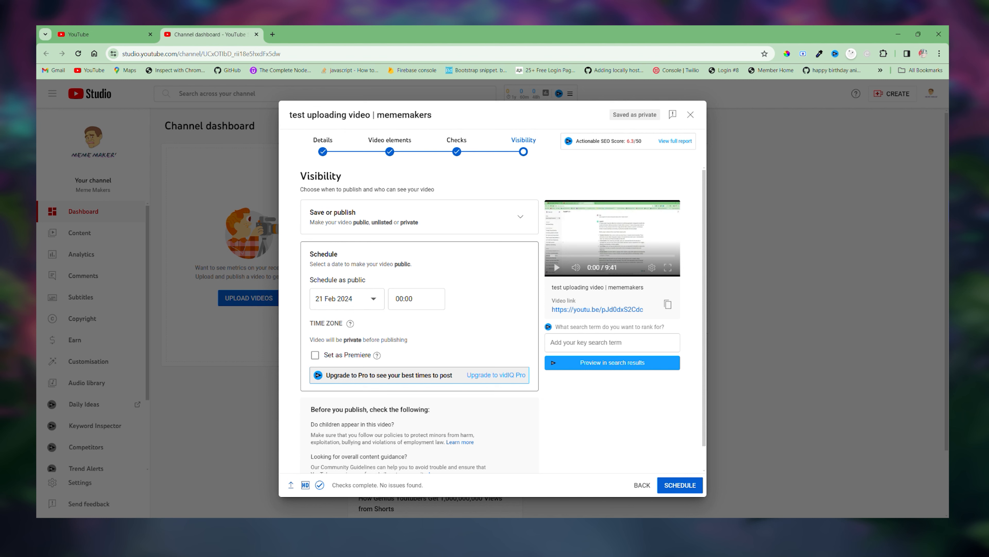
# Step: Return to the save or publish options, set the video's visibility to Unlisted and save it
pyautogui.click(520, 216)
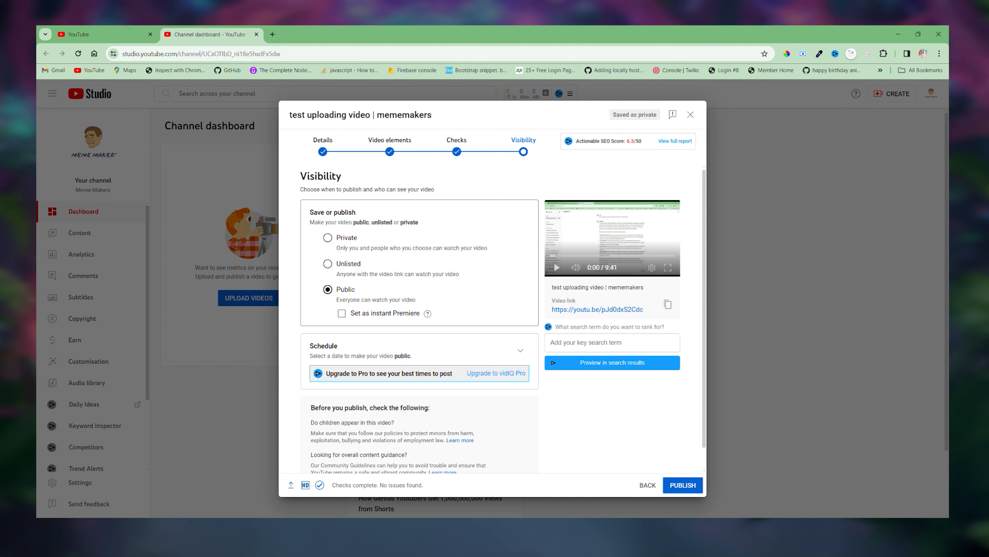
pyautogui.click(327, 237)
pyautogui.click(328, 279)
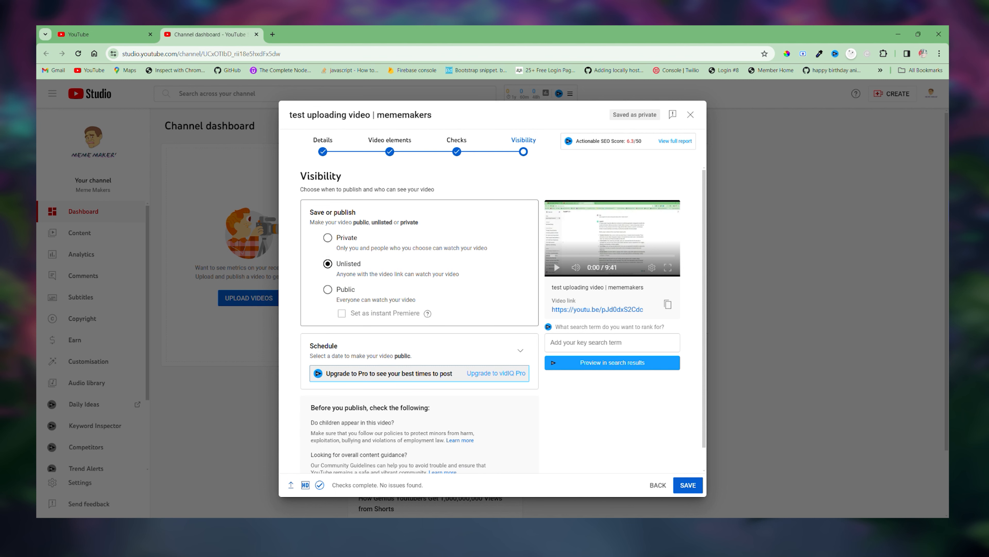
pyautogui.click(688, 485)
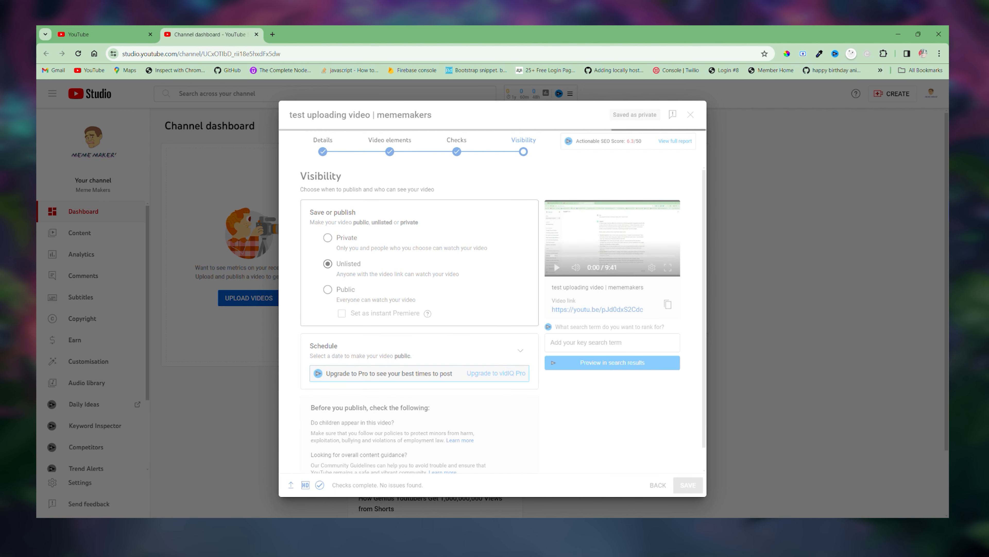